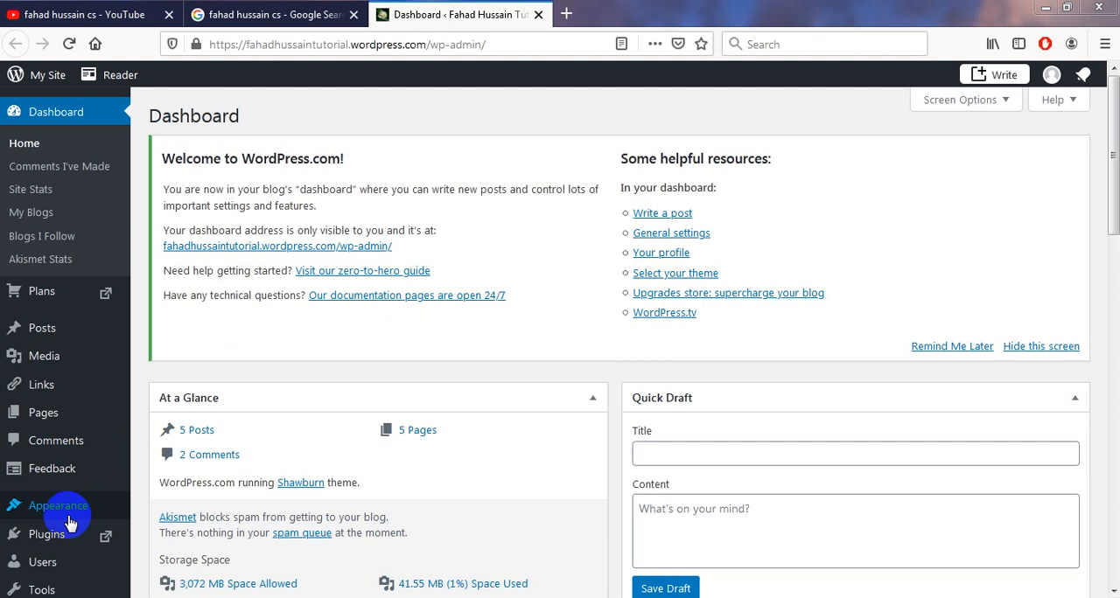
# View the YouTube and Google search results for the tutorial author and return to the WordPress dashboard.
pyautogui.moveTo(70, 572)
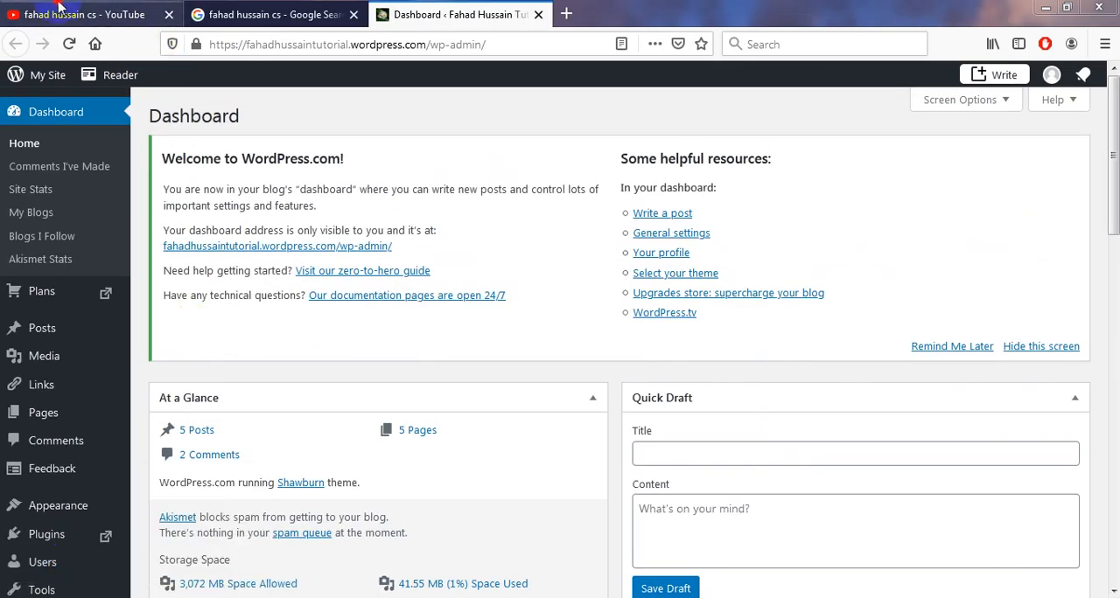
pyautogui.click(158, 15)
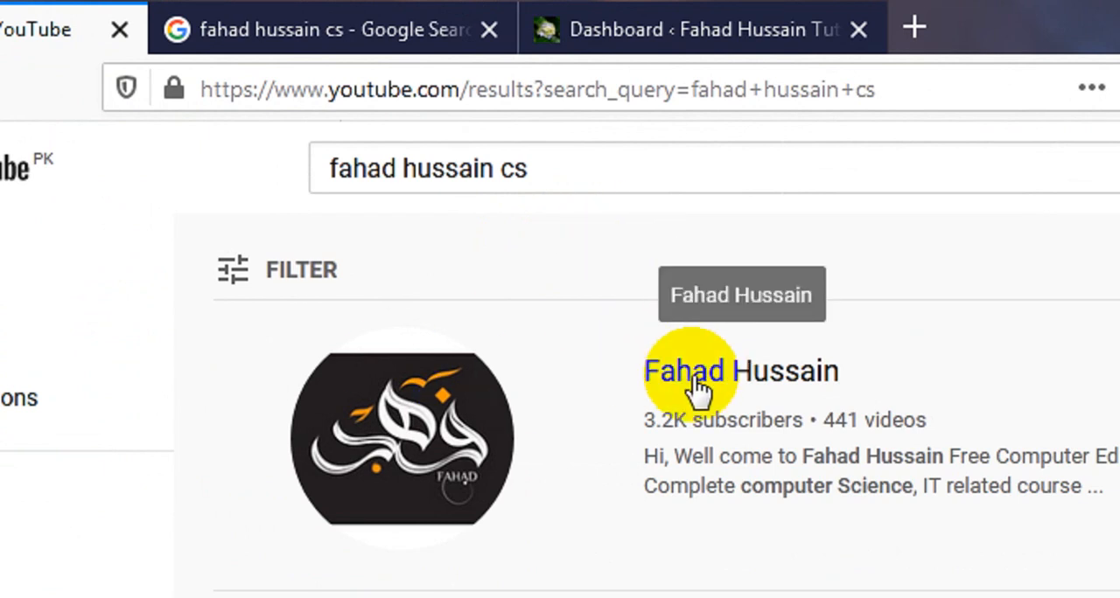
pyautogui.click(348, 15)
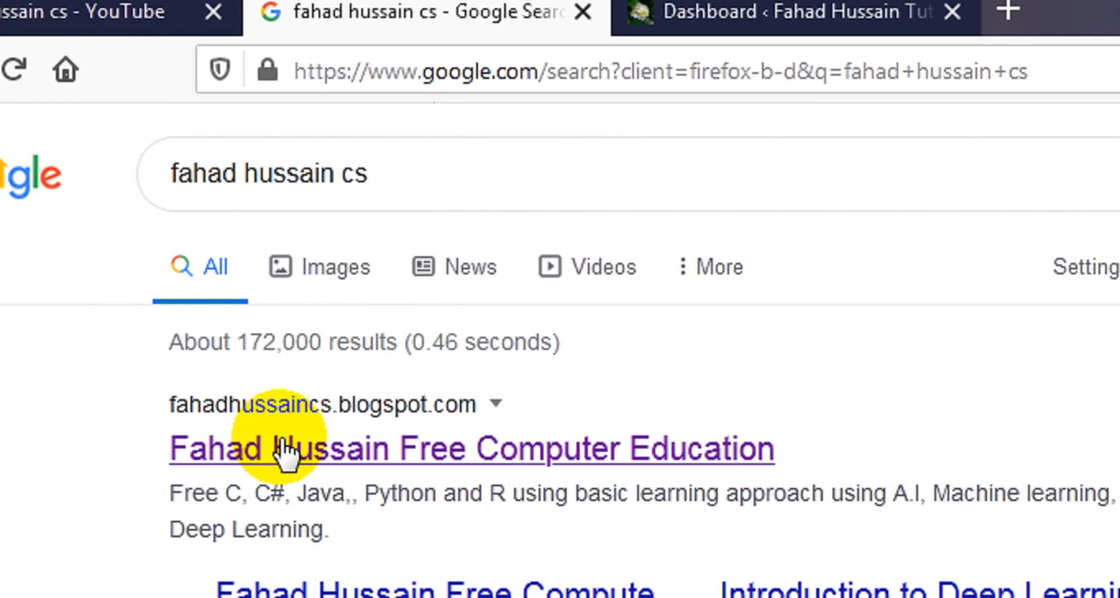
pyautogui.click(779, 8)
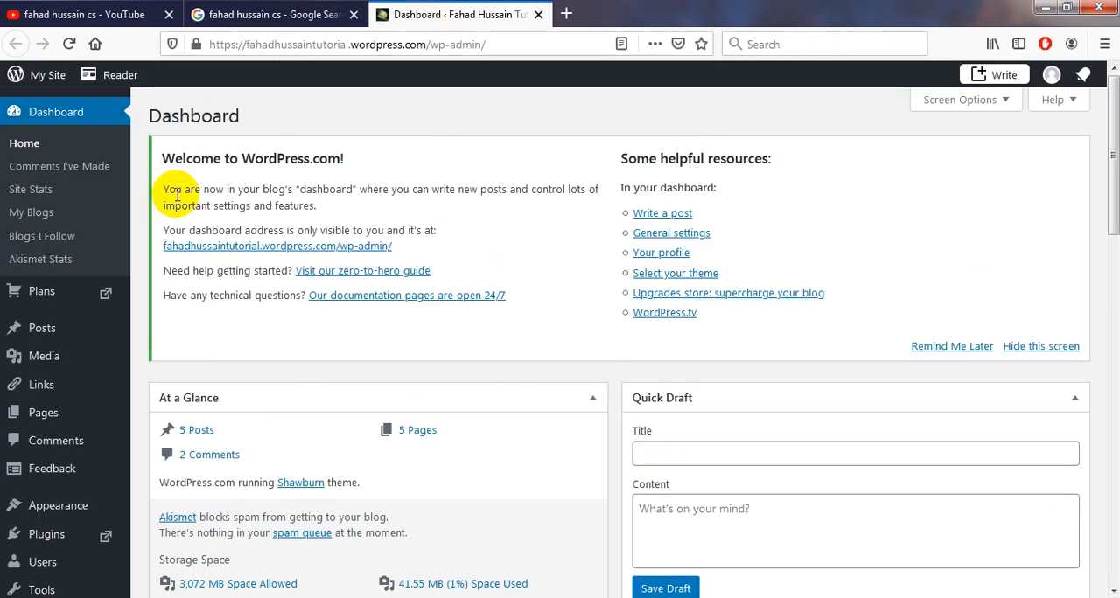
# Open the site's user list and start a new Invite People form.
pyautogui.click(42, 562)
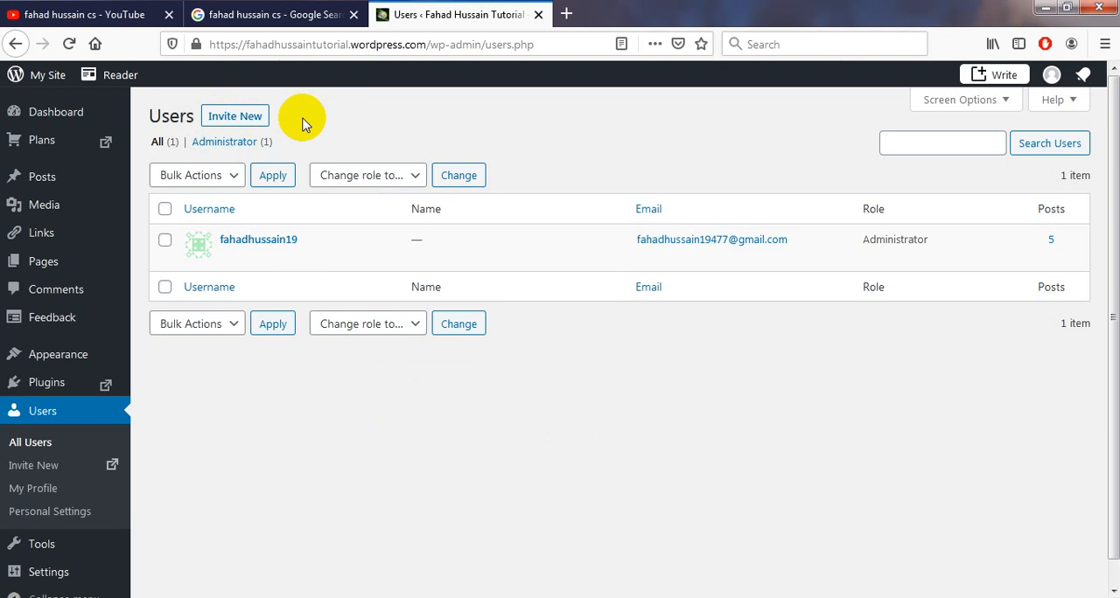
pyautogui.click(240, 120)
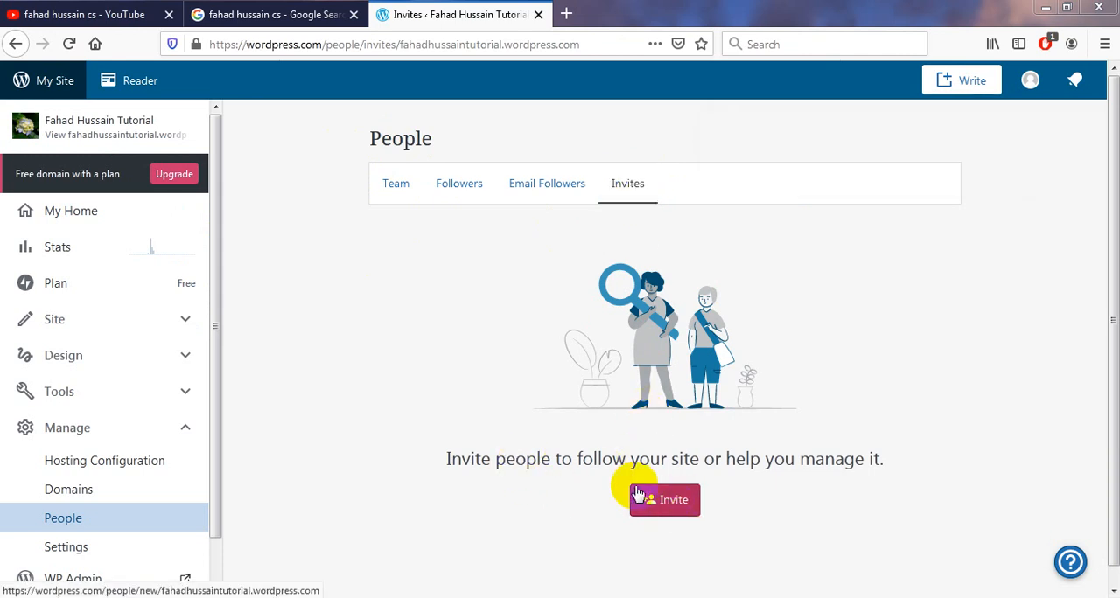
pyautogui.click(670, 520)
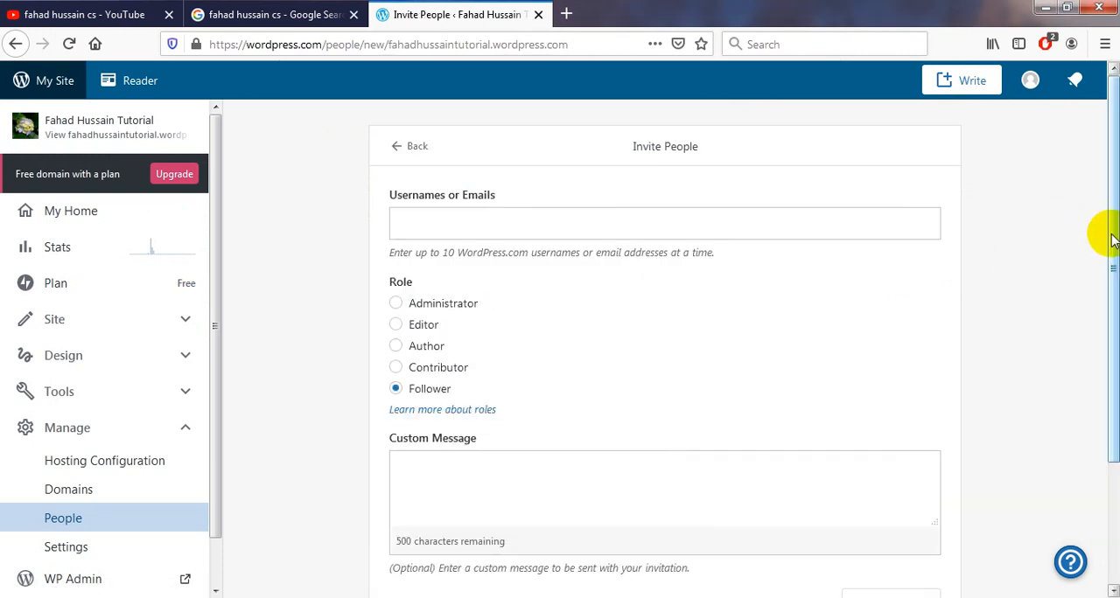
# Enter the invitee's e-mail address in the invitation and assign the Administrator role.
pyautogui.moveTo(1113, 241); pyautogui.dragTo(1113, 246)
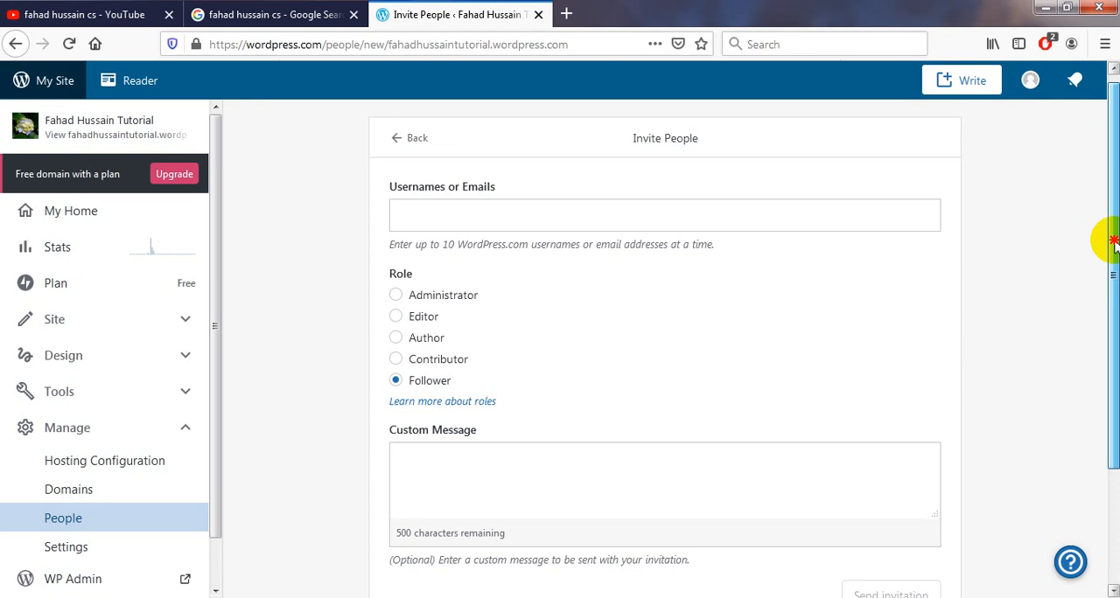
pyautogui.moveTo(1115, 247); pyautogui.dragTo(1115, 263)
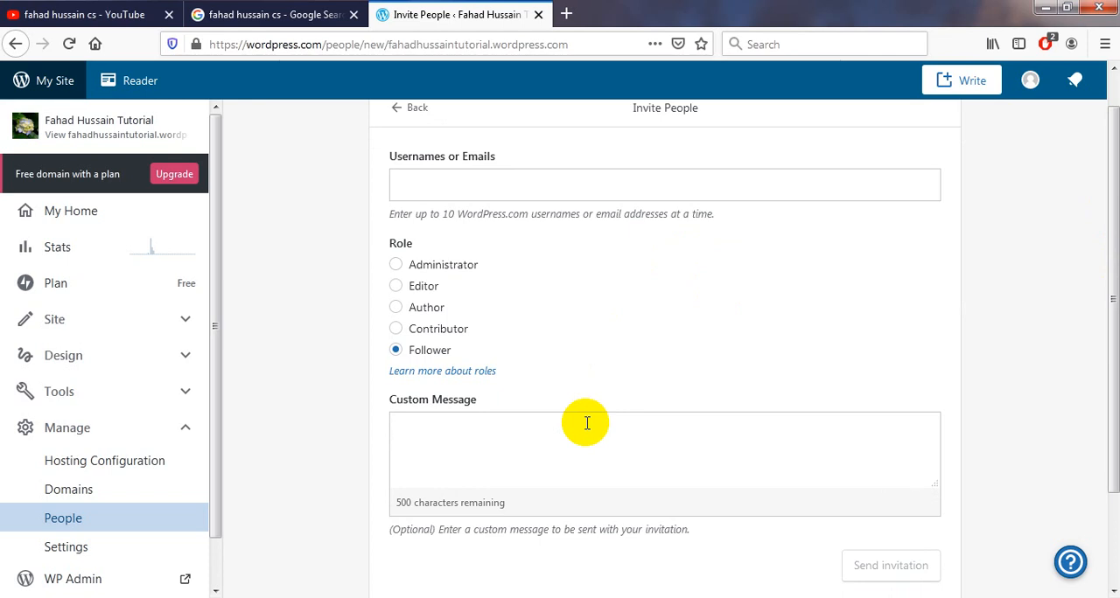
pyautogui.click(515, 193)
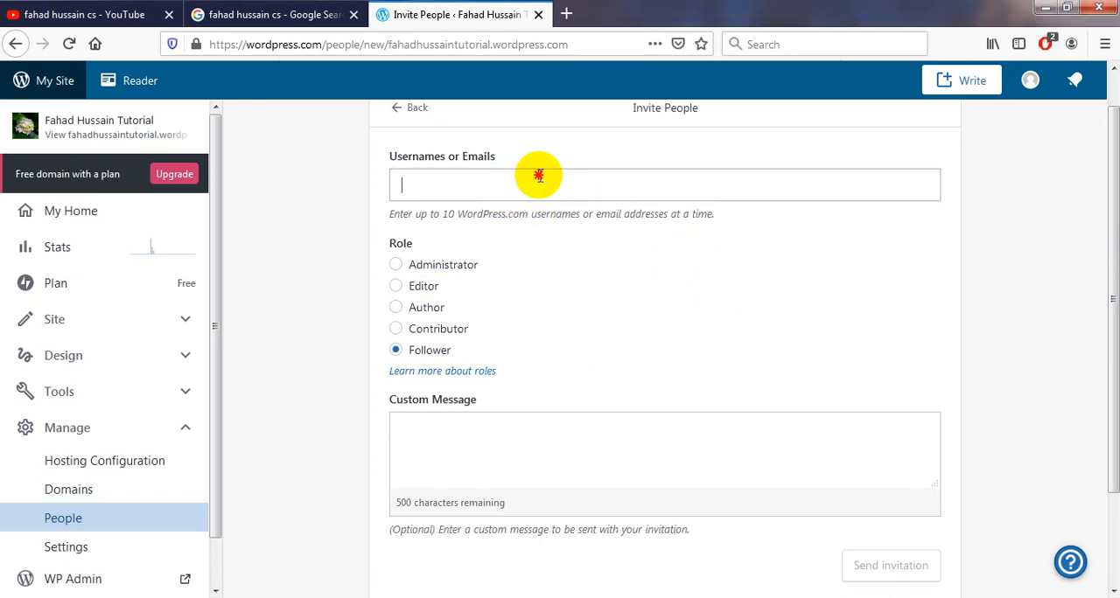
pyautogui.hotkey('ctrl', 'v')
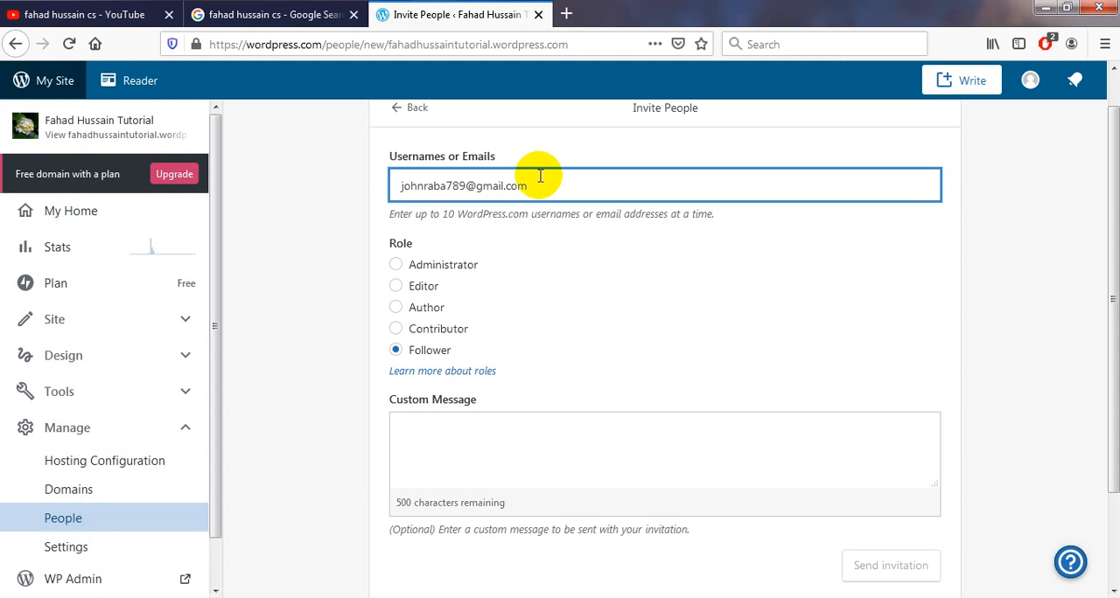
pyautogui.click(434, 264)
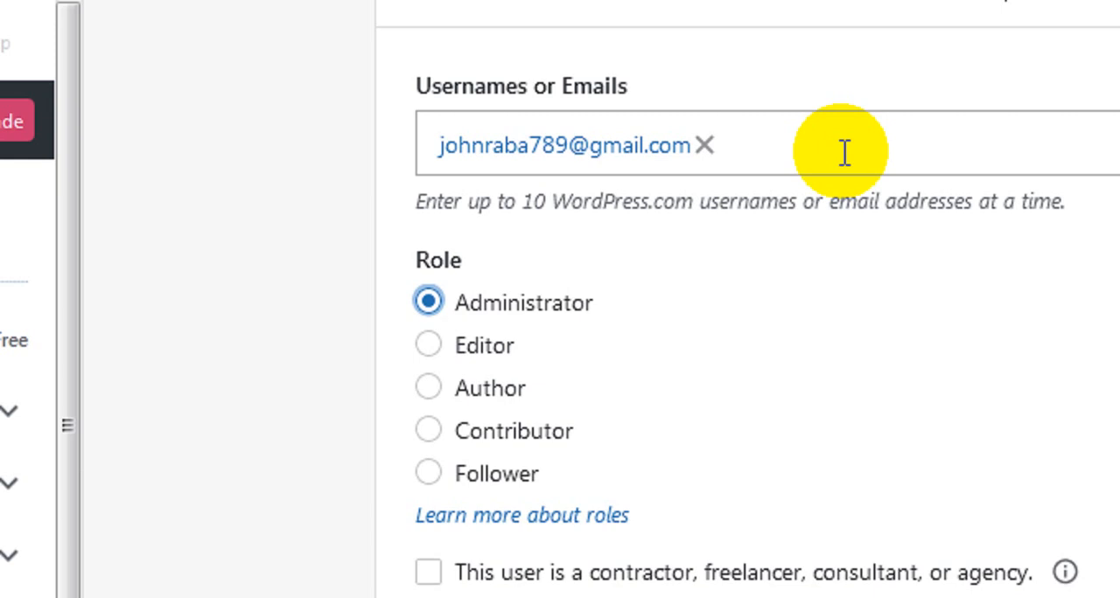
# Write a custom message greeting the invitee by first name, followed by "welcome to my dashboard as admin...", and send the invitation.
pyautogui.click(845, 465)
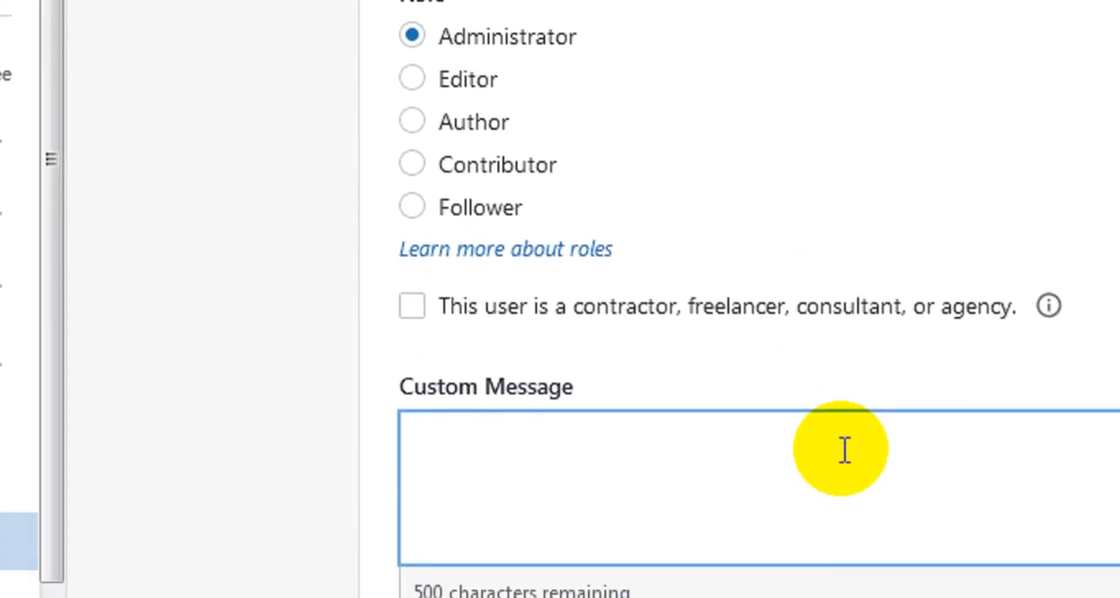
pyautogui.write('Hi')
pyautogui.press('BackSpace')
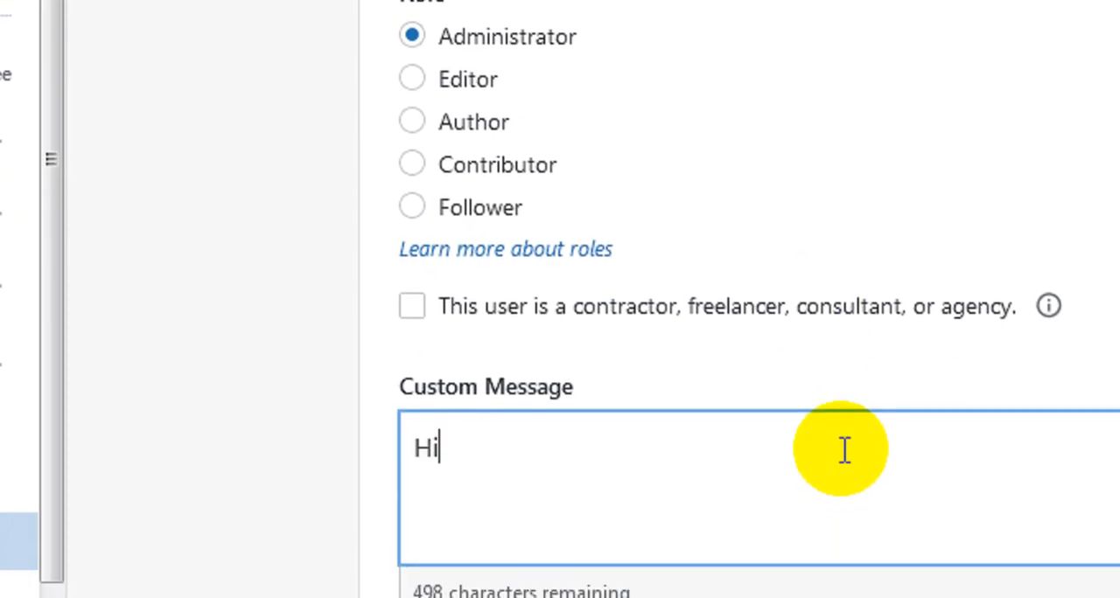
pyautogui.write(', jwo')
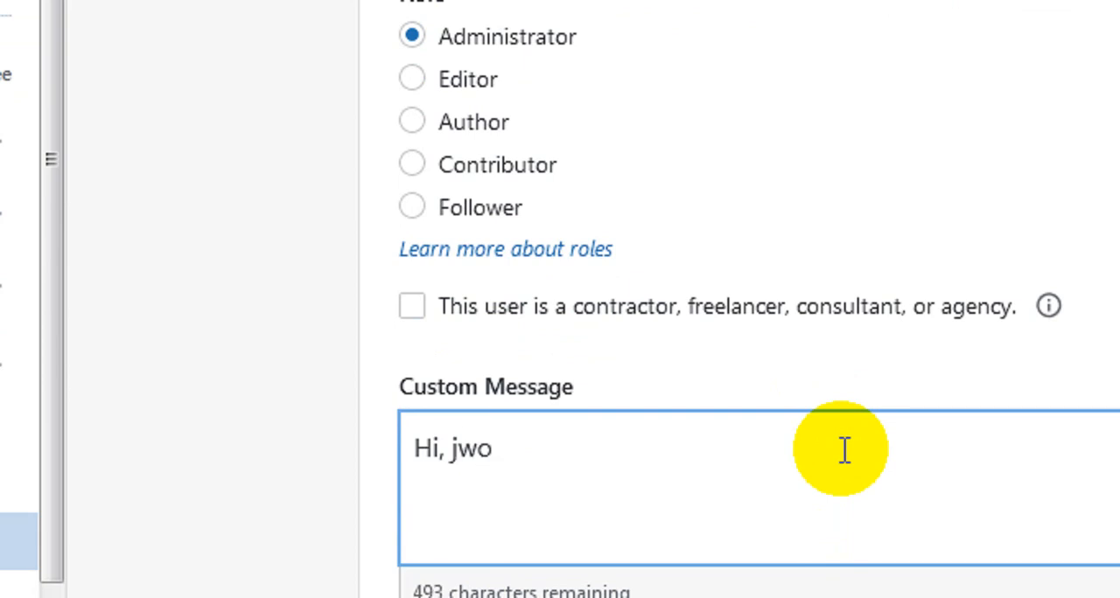
pyautogui.press('BackSpace')
pyautogui.press('BackSpace')
pyautogui.write('ohn ')
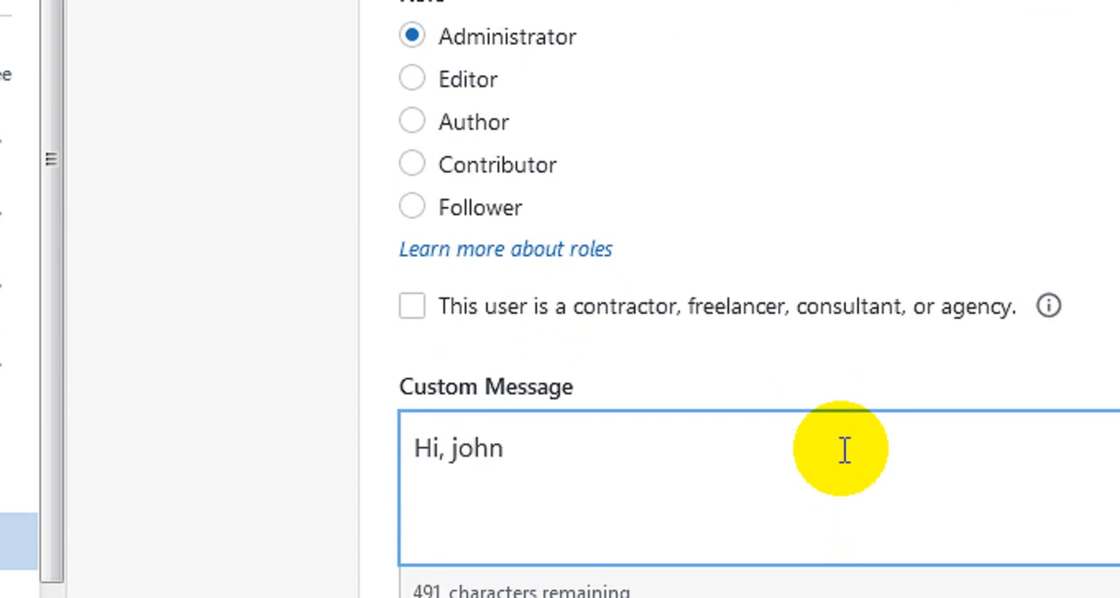
pyautogui.write('welcome to ')
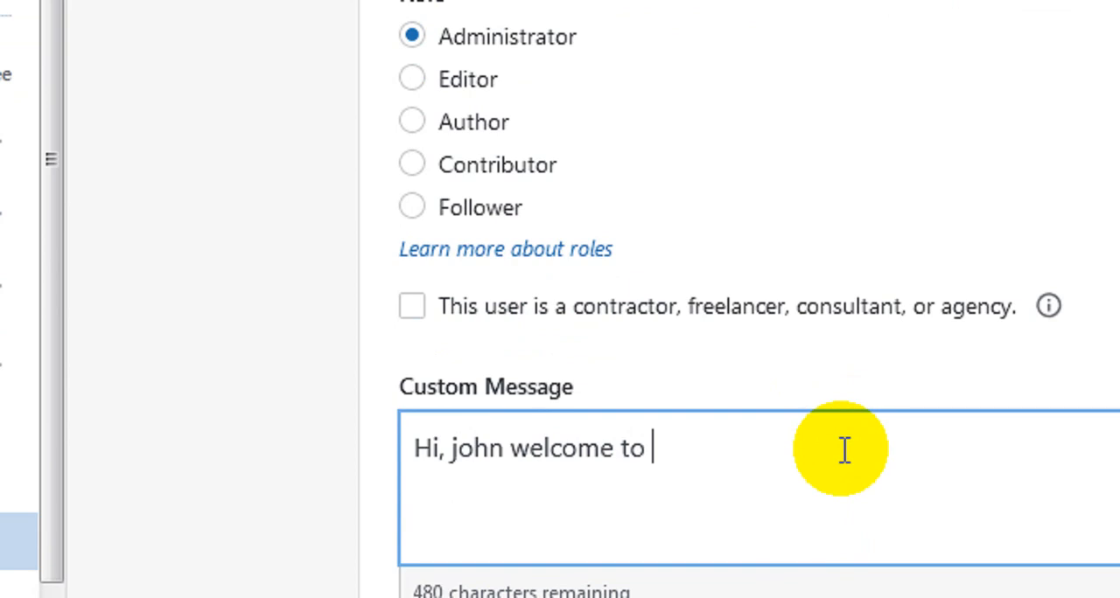
pyautogui.write('my dashbo')
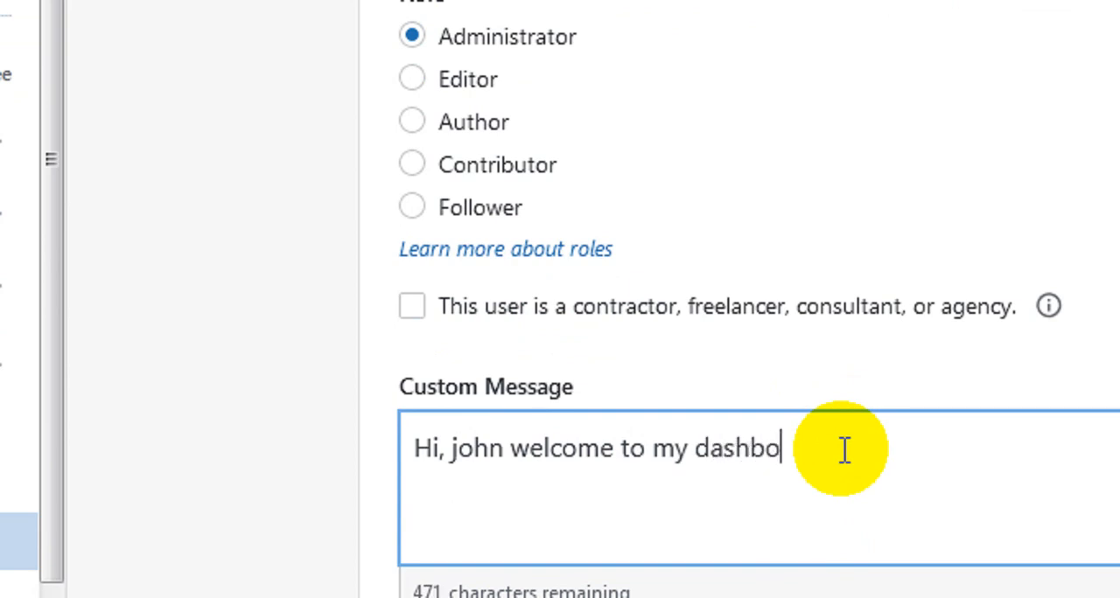
pyautogui.write('ard as admin')
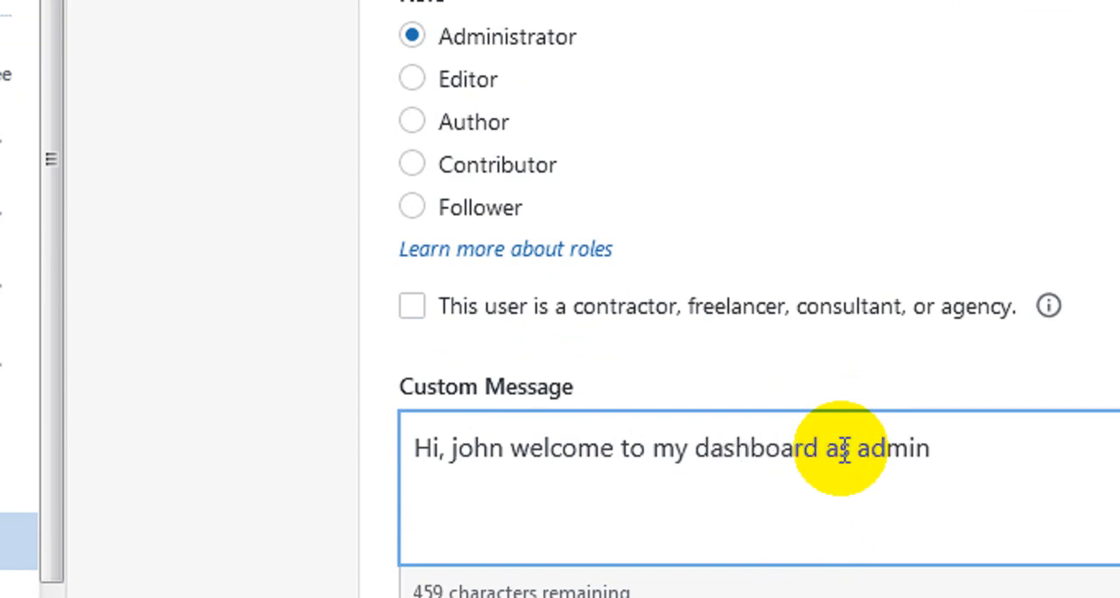
pyautogui.write('...')
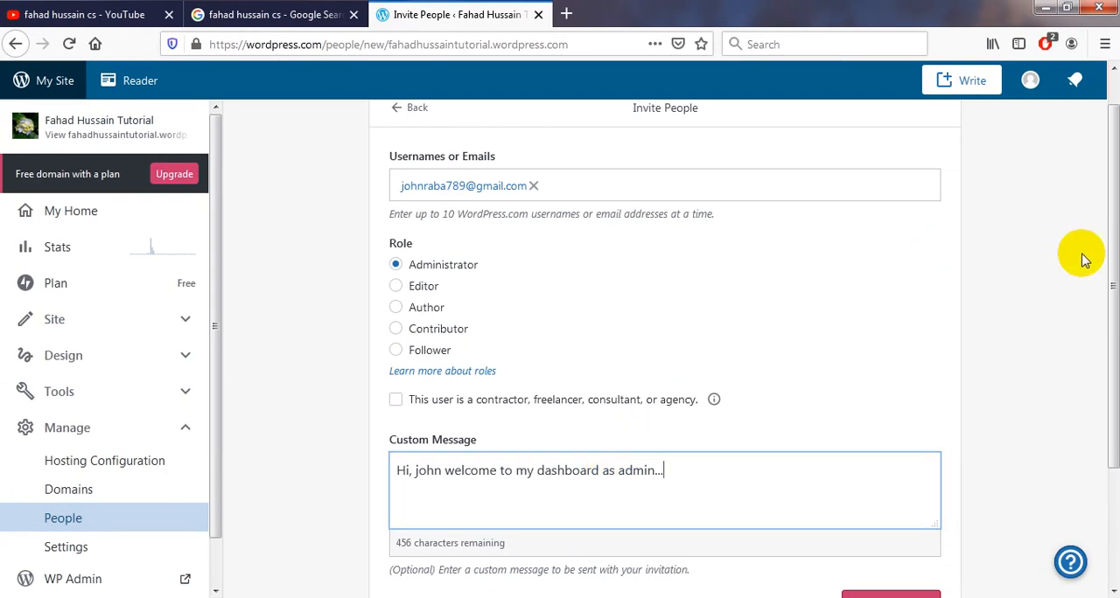
pyautogui.scroll(-2, 1093, 289)
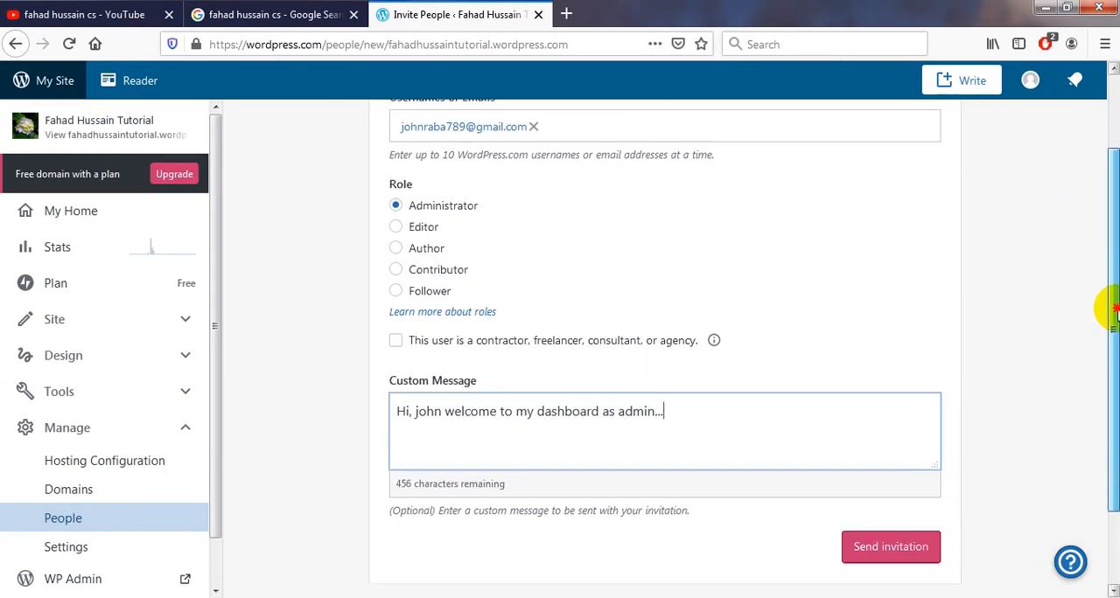
pyautogui.click(893, 535)
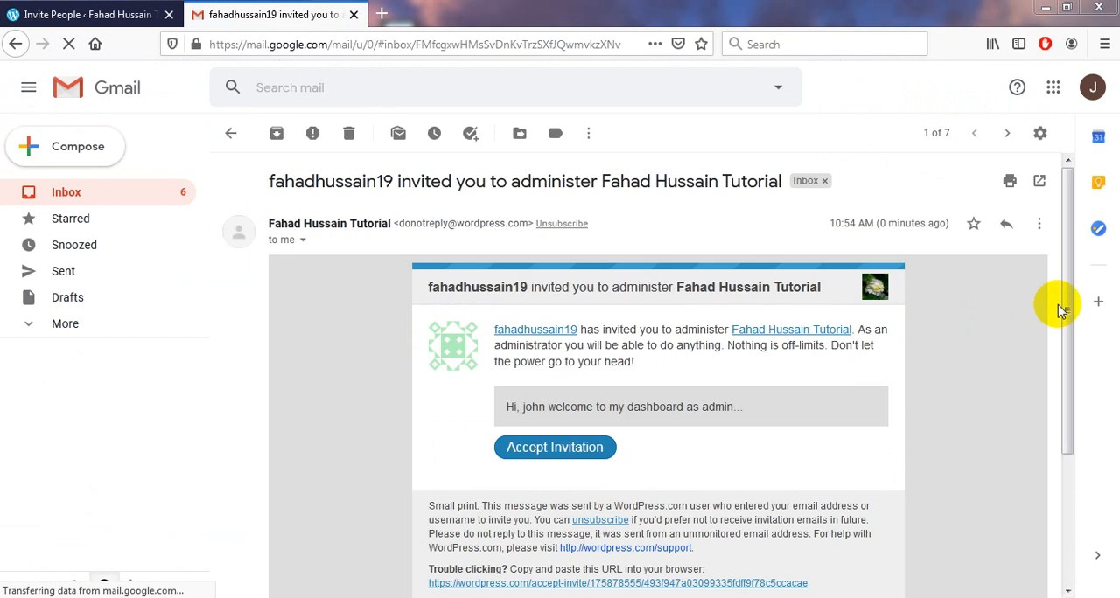
# Read the received WordPress invitation in the invitee's Gmail inbox, including its custom message.
pyautogui.moveTo(1069, 307); pyautogui.dragTo(1067, 341)
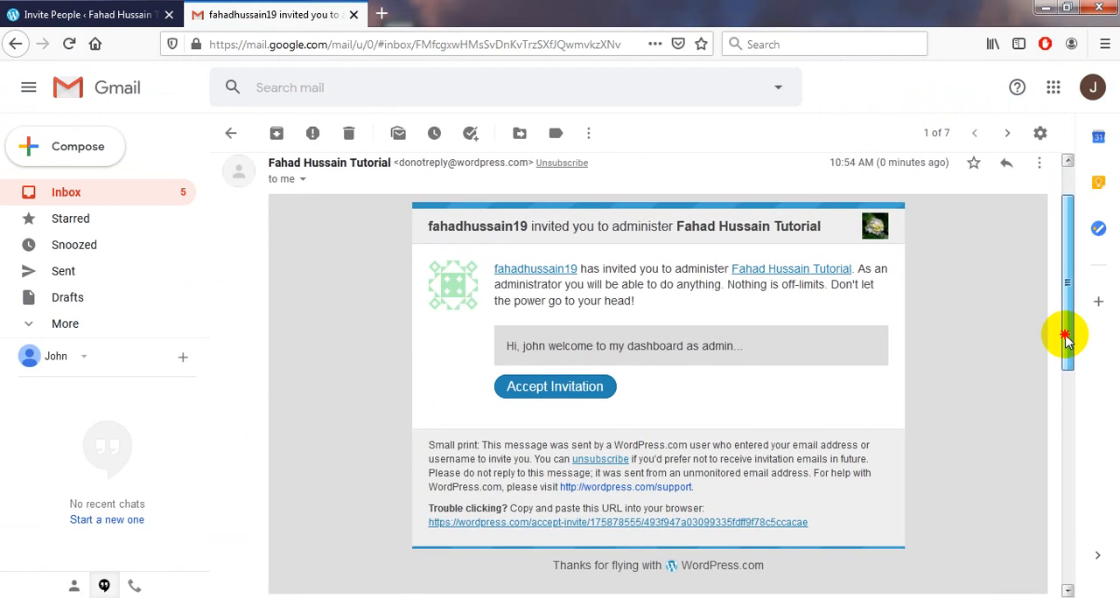
pyautogui.moveTo(1065, 337); pyautogui.dragTo(1066, 347)
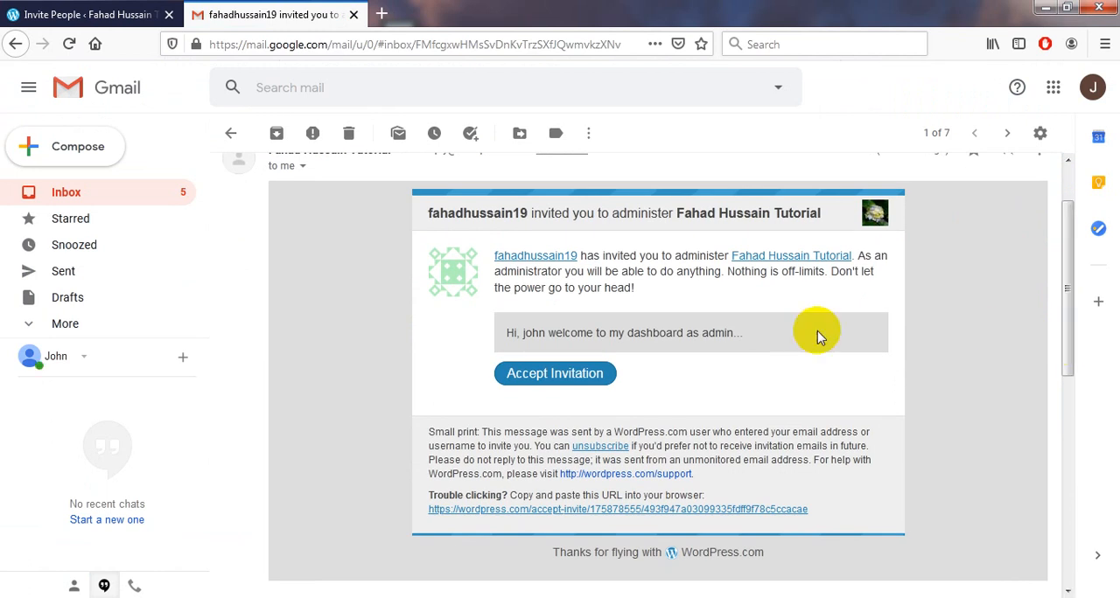
pyautogui.moveTo(736, 333); pyautogui.dragTo(494, 341)
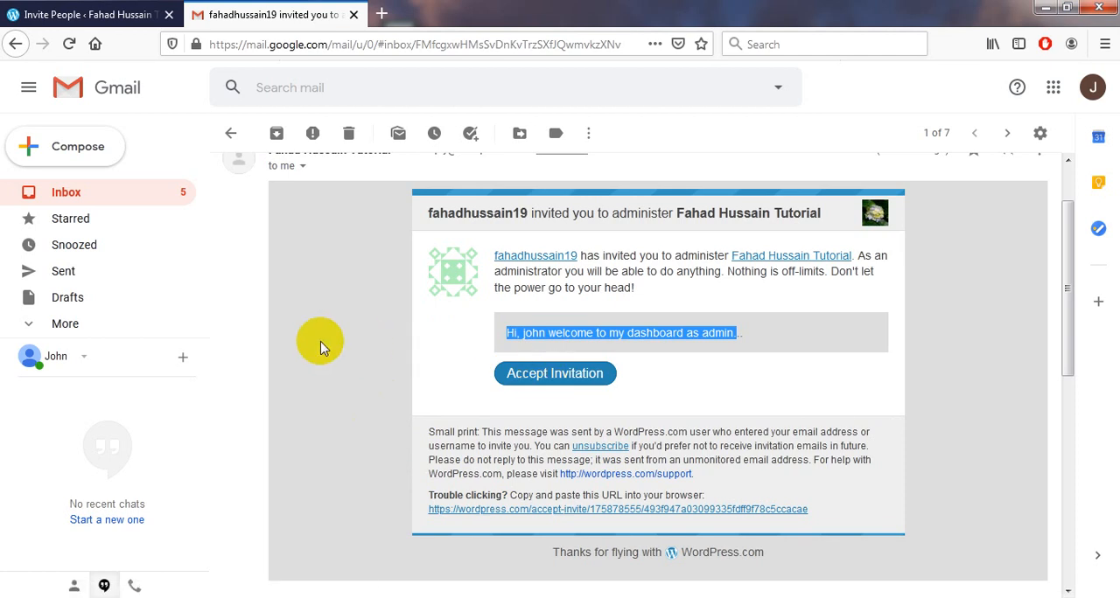
# Check the open WordPress.com page and accept the administrator invitation from the Gmail message.
pyautogui.click(31, 12)
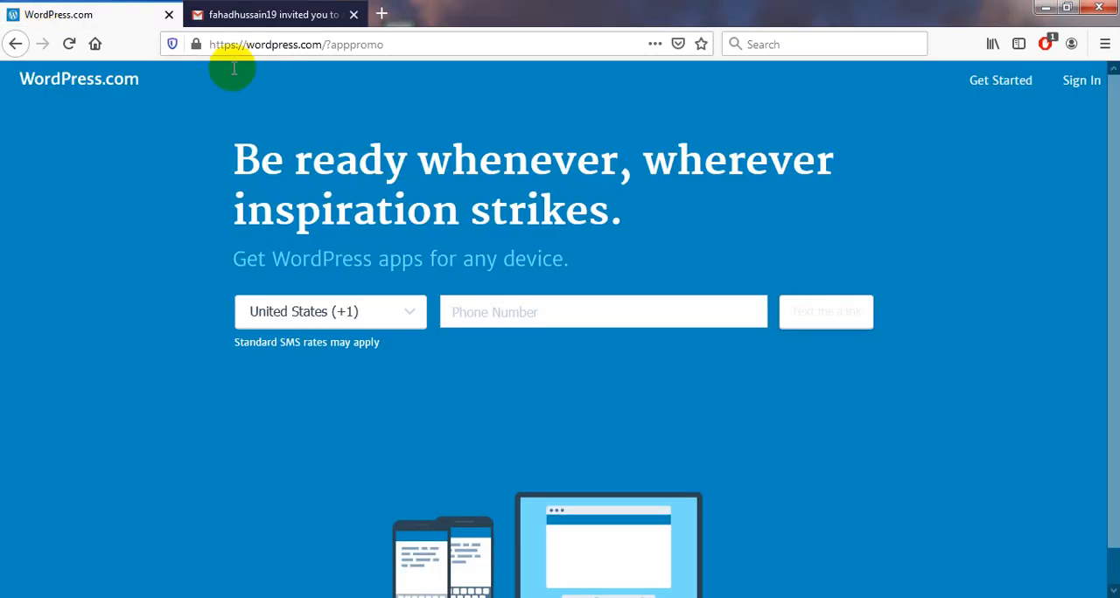
pyautogui.click(243, 14)
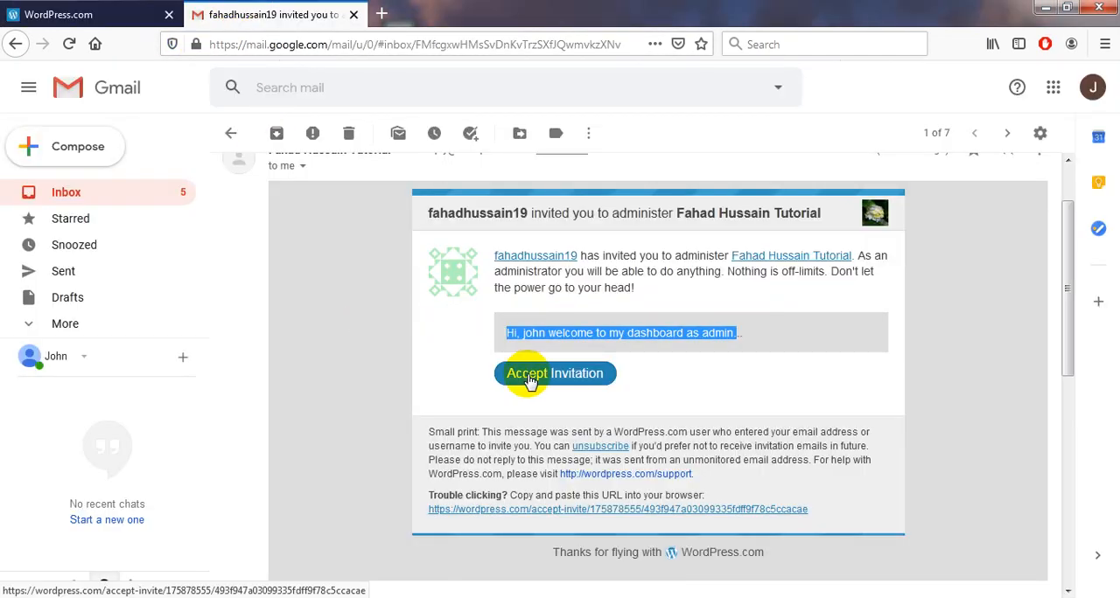
pyautogui.click(527, 383)
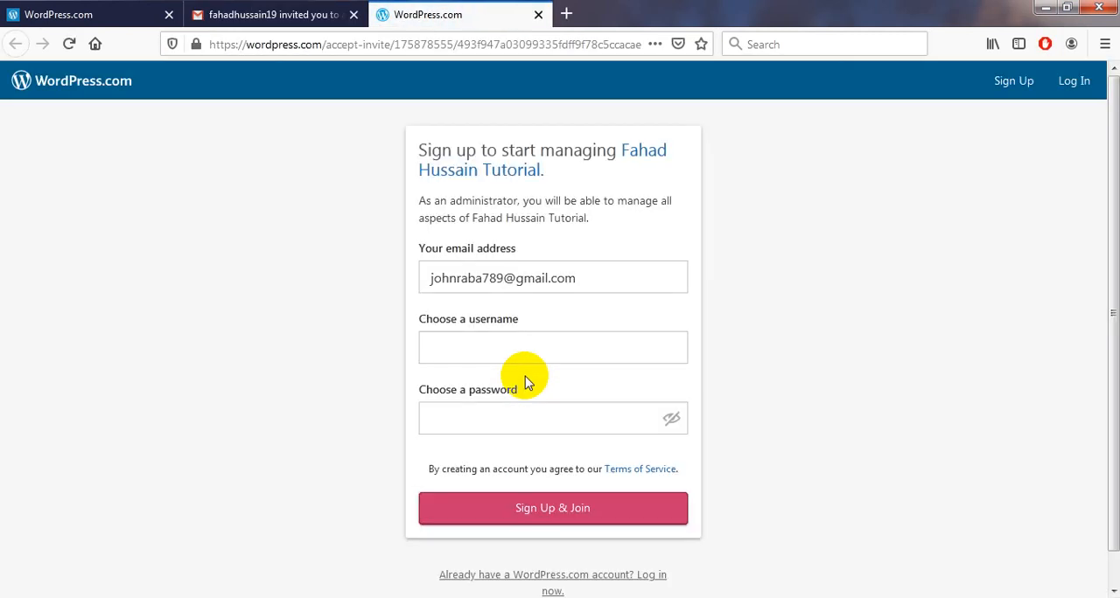
# Log in with the invitee's e-mail and account password without saving the login in the browser, and join the site as administrator.
pyautogui.click(1070, 88)
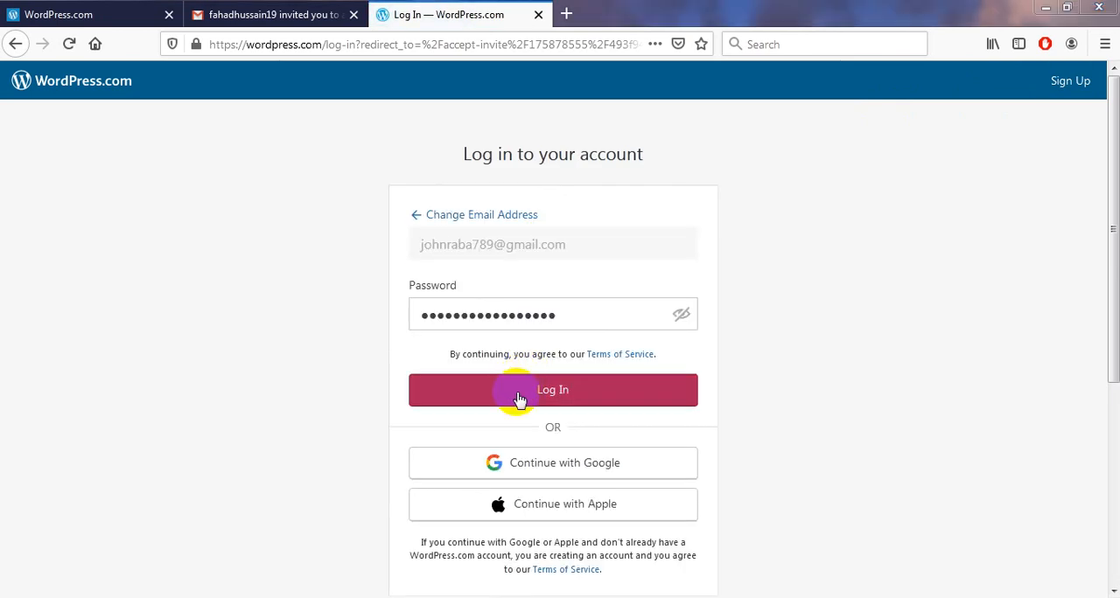
pyautogui.click(518, 391)
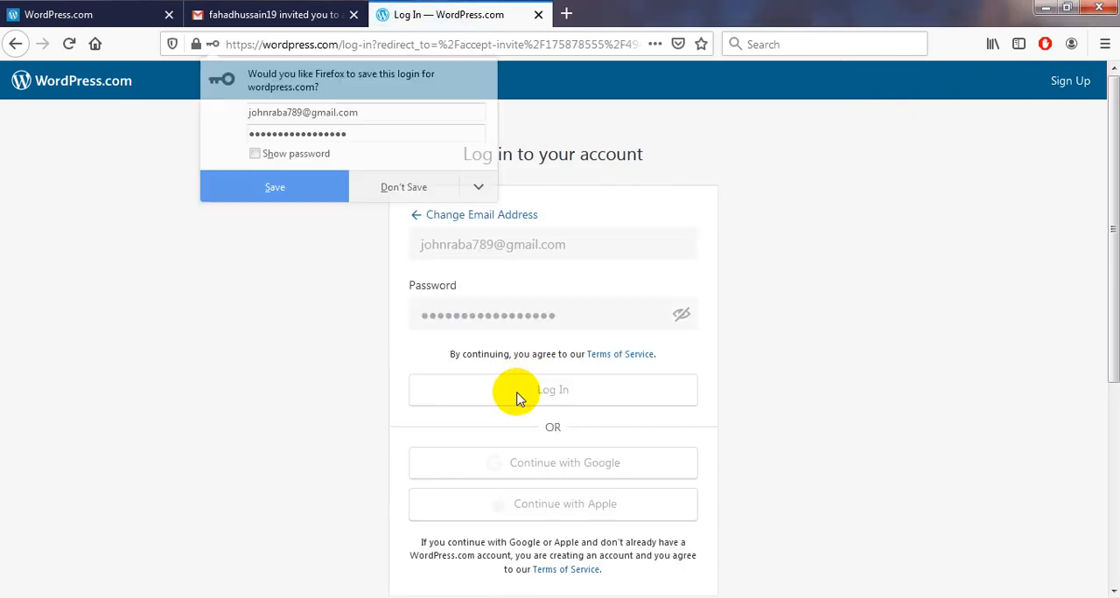
pyautogui.click(369, 192)
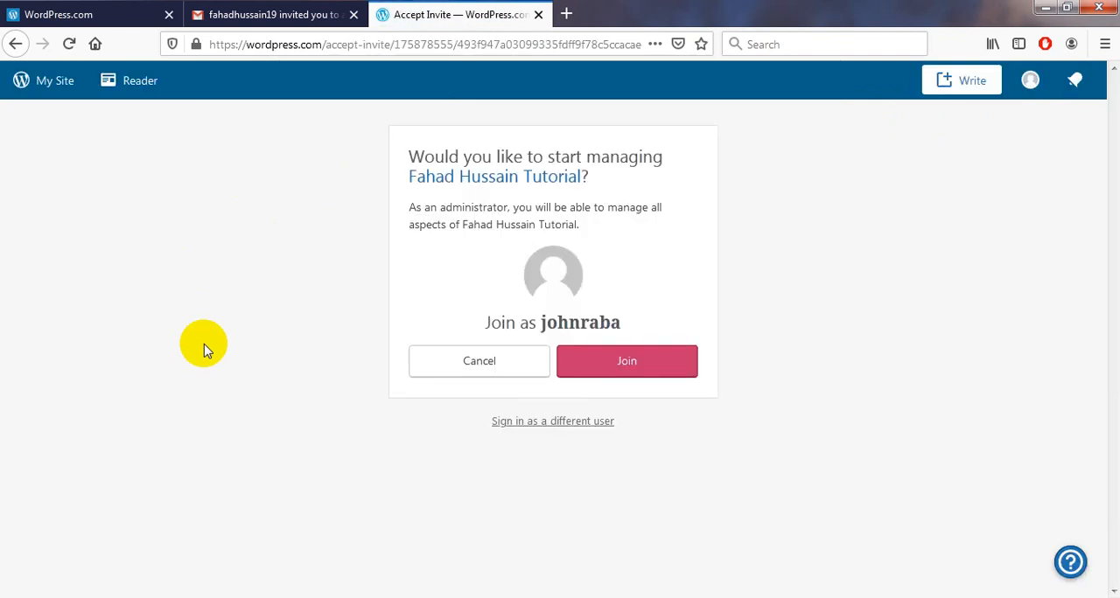
pyautogui.click(621, 368)
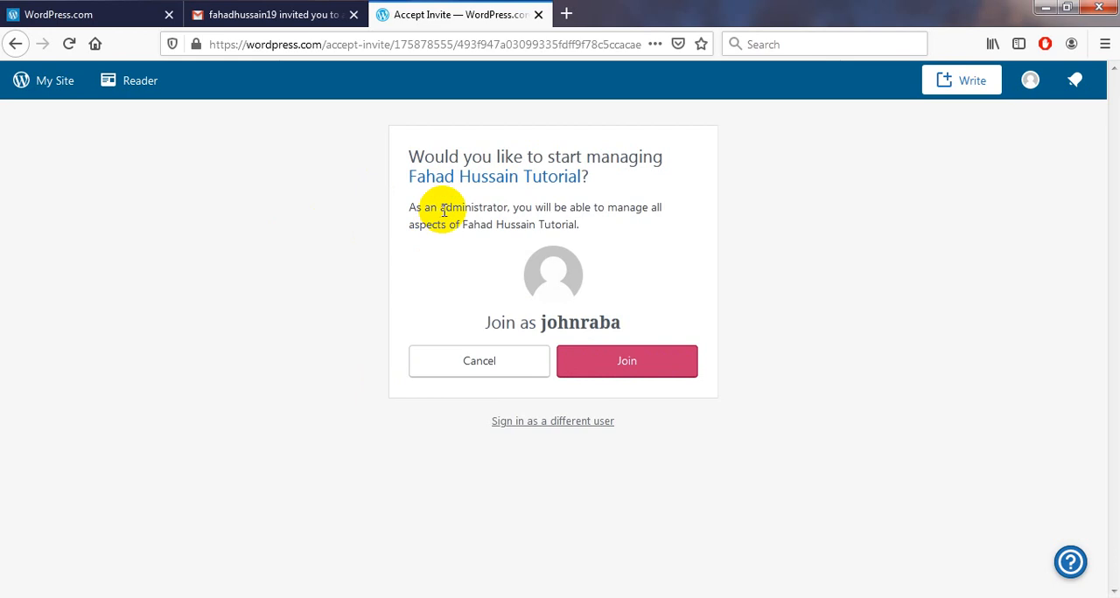
pyautogui.click(614, 367)
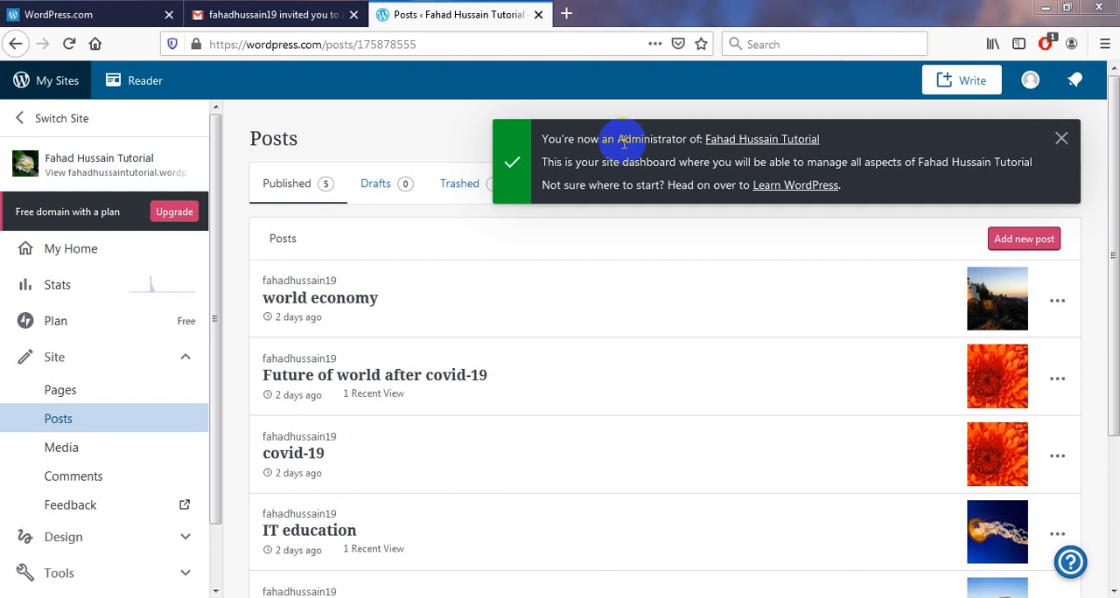
# Open the site's WP Admin dashboard from the My Sites home page and close the leftover WordPress.com tab.
pyautogui.click(54, 88)
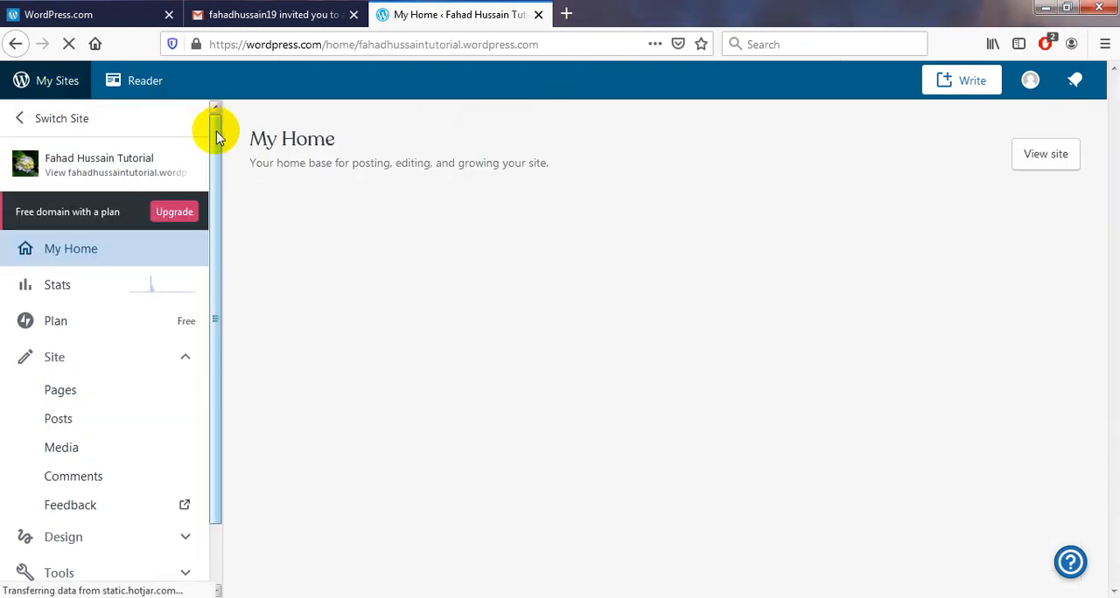
pyautogui.moveTo(218, 131); pyautogui.dragTo(210, 193)
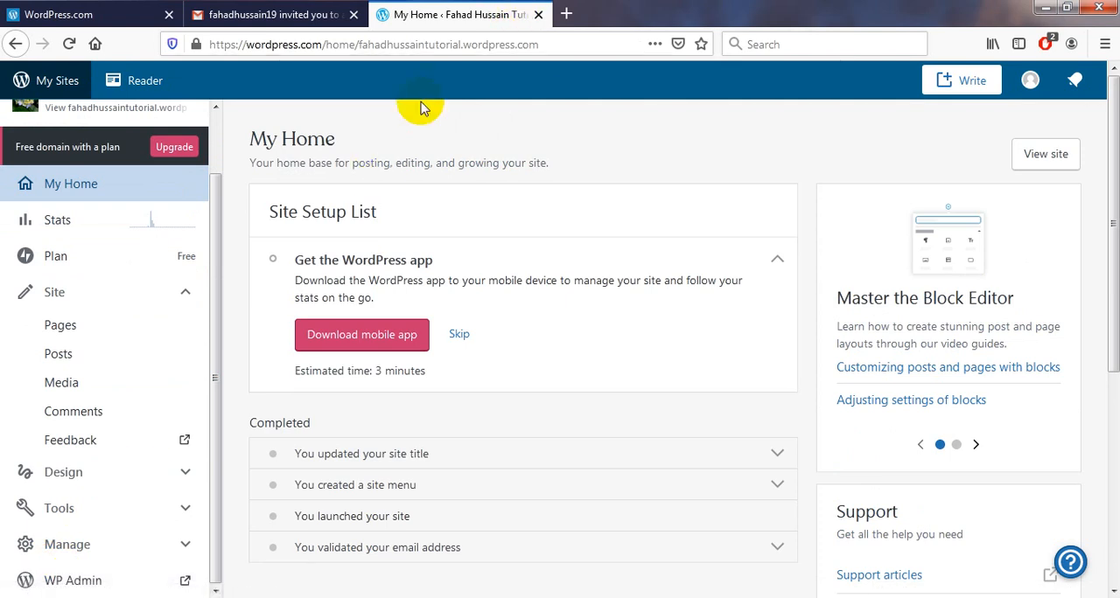
pyautogui.click(95, 581)
pyautogui.click(535, 14)
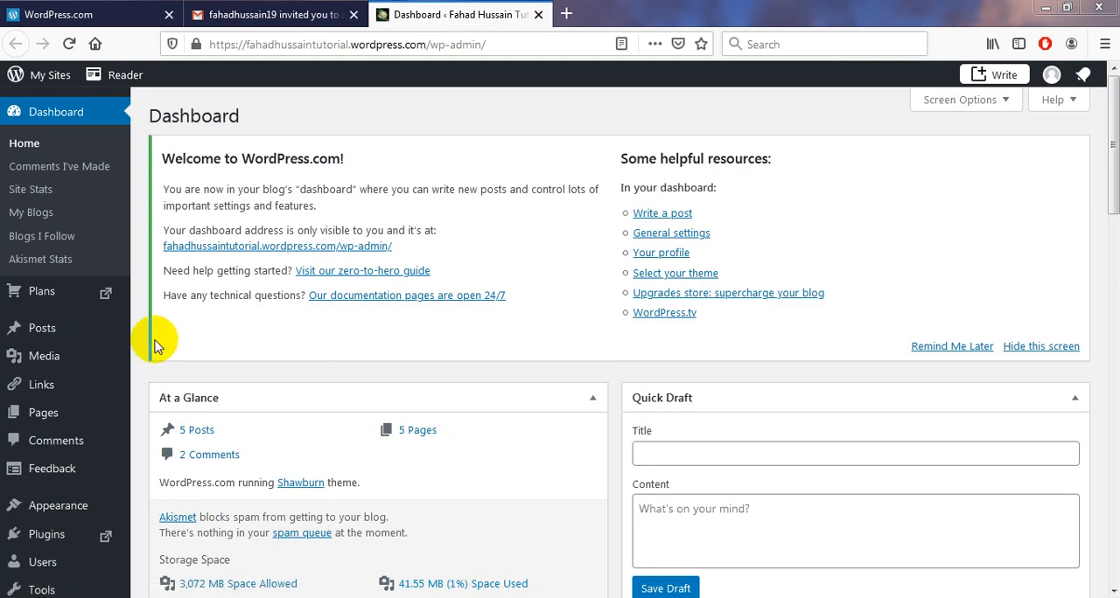
# Review the site's full lists of posts and pages in the admin dashboard.
pyautogui.click(55, 332)
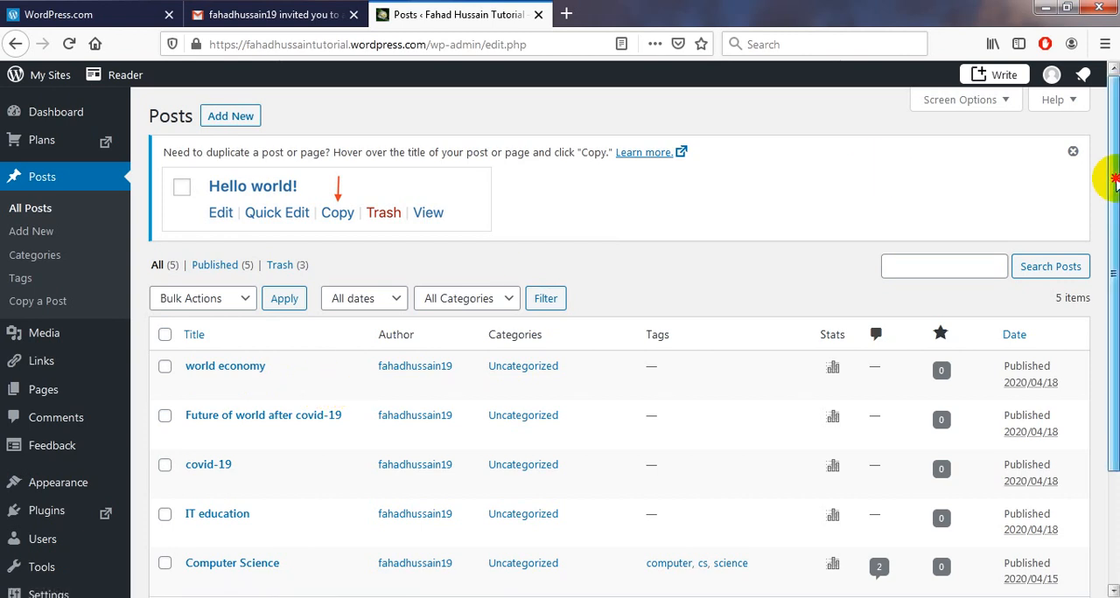
pyautogui.moveTo(1115, 175); pyautogui.dragTo(1115, 223)
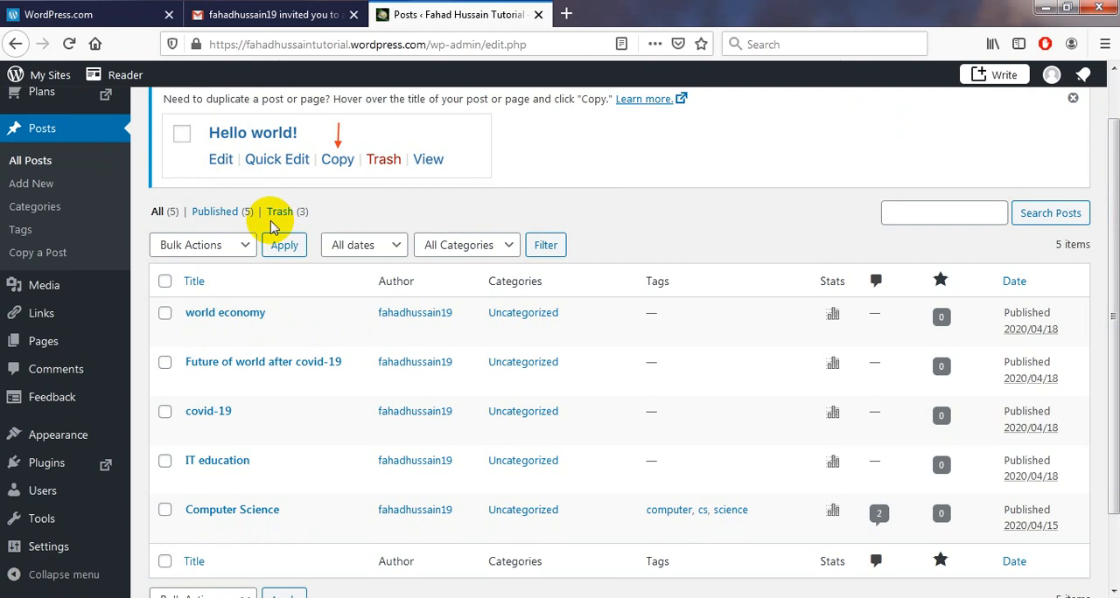
pyautogui.click(43, 345)
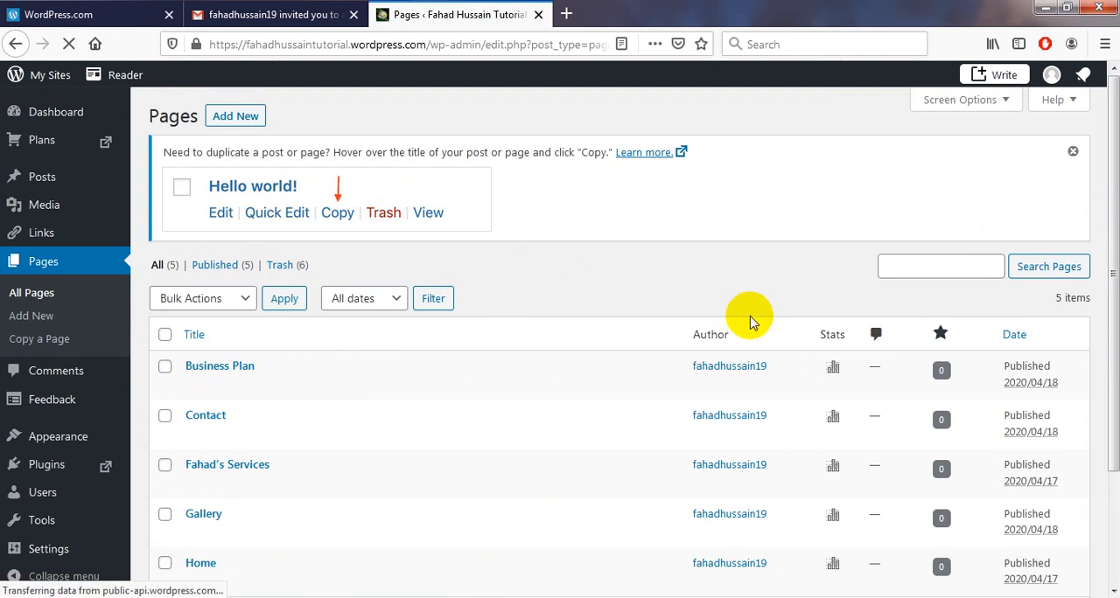
pyautogui.moveTo(1115, 274); pyautogui.dragTo(1113, 372)
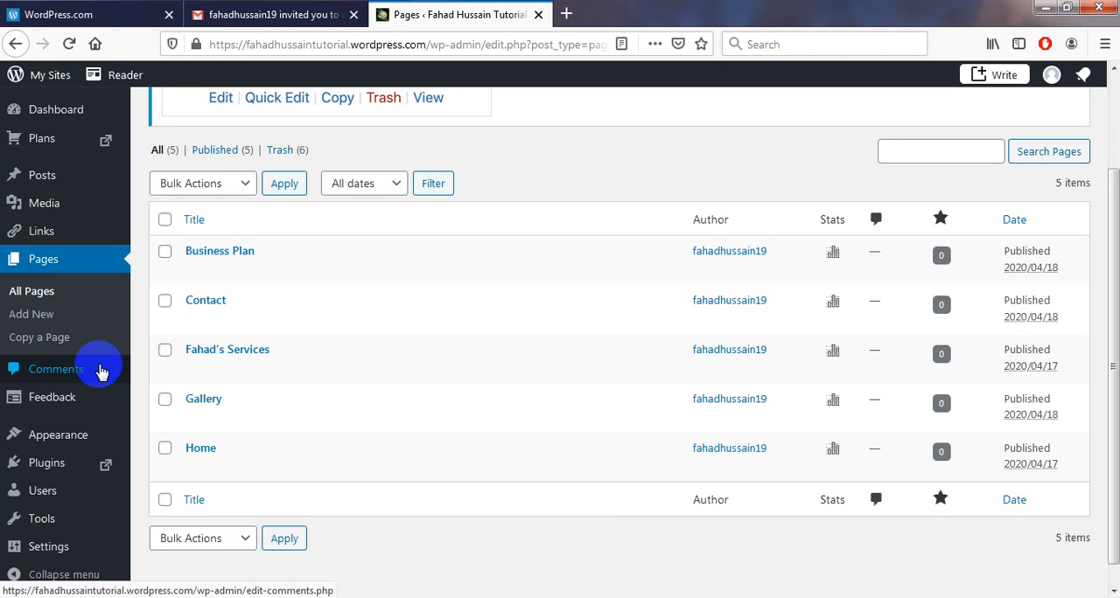
# Show all users of the site and open the newly joined administrator's entry.
pyautogui.moveTo(50, 495)
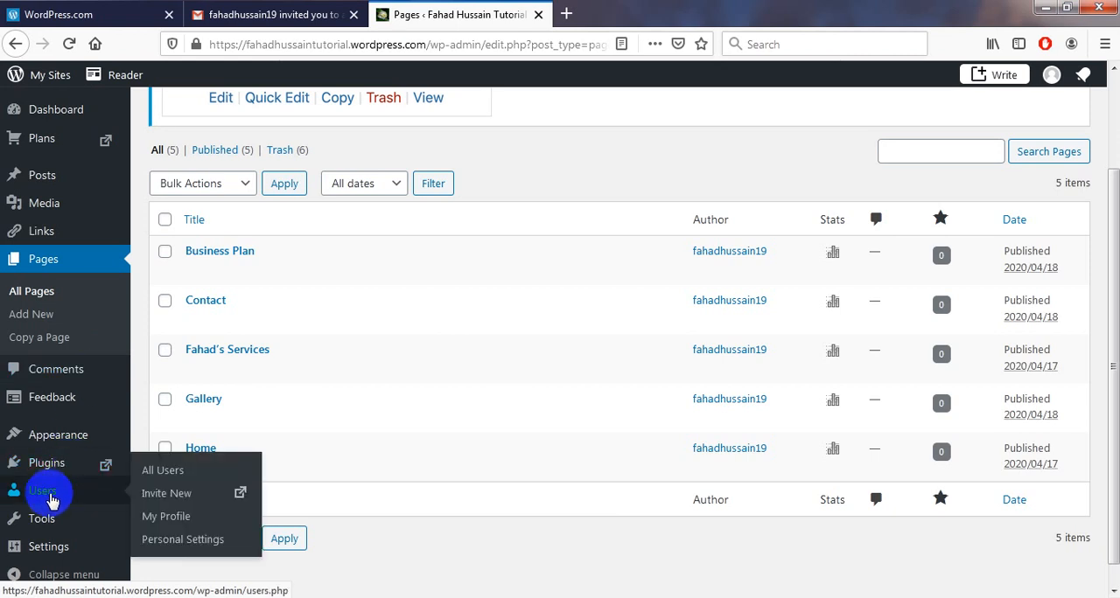
pyautogui.click(51, 500)
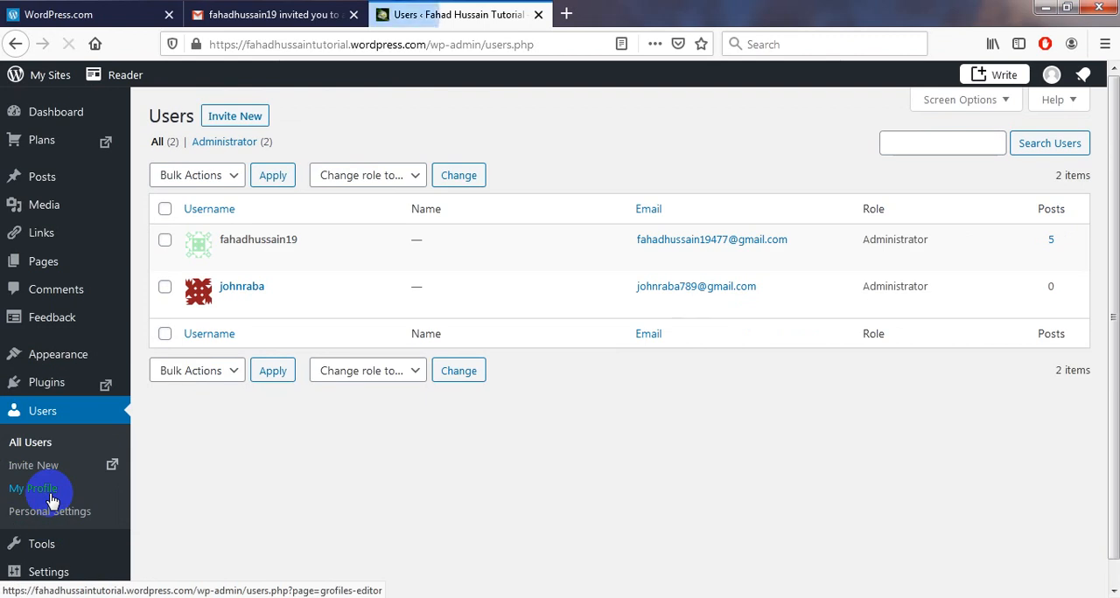
pyautogui.click(249, 292)
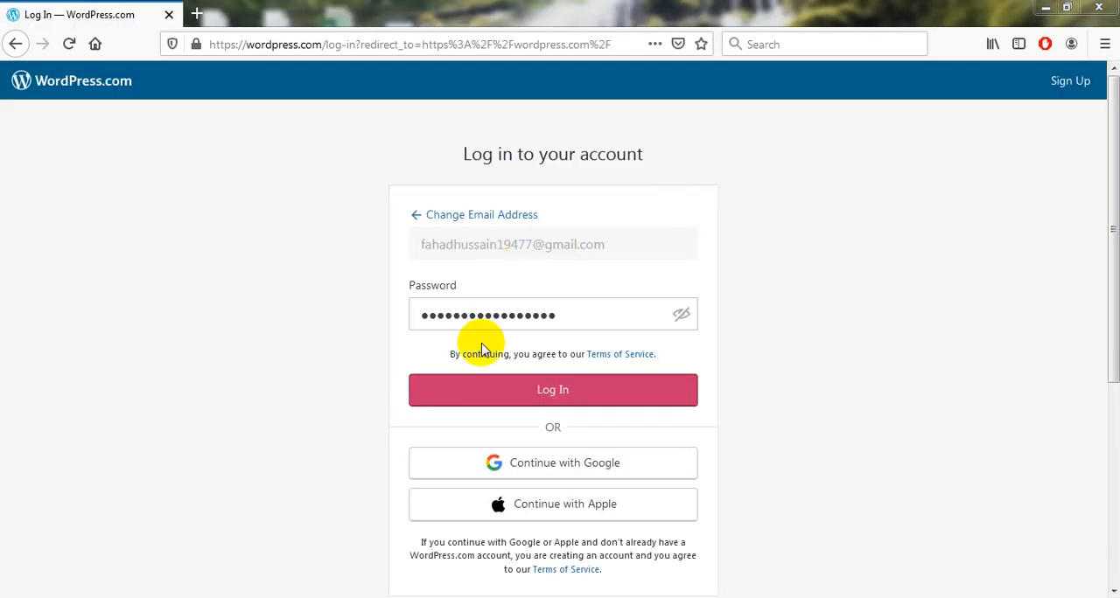
# Log in to the site owner's account without saving the login in the browser, and open the user list in the site's WP Admin dashboard.
pyautogui.click(486, 390)
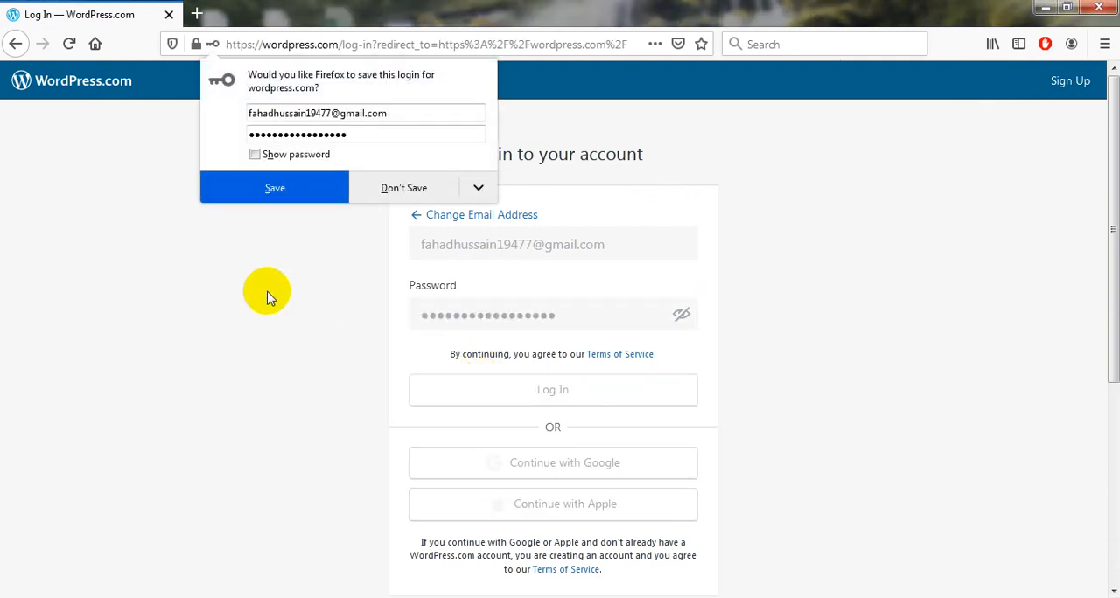
pyautogui.click(382, 193)
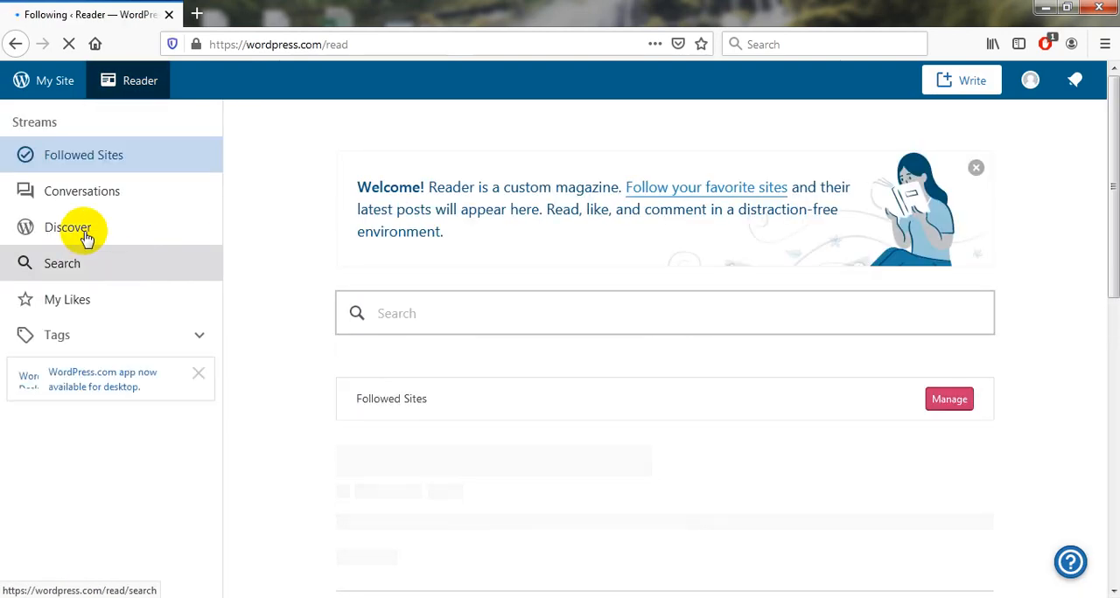
pyautogui.click(56, 95)
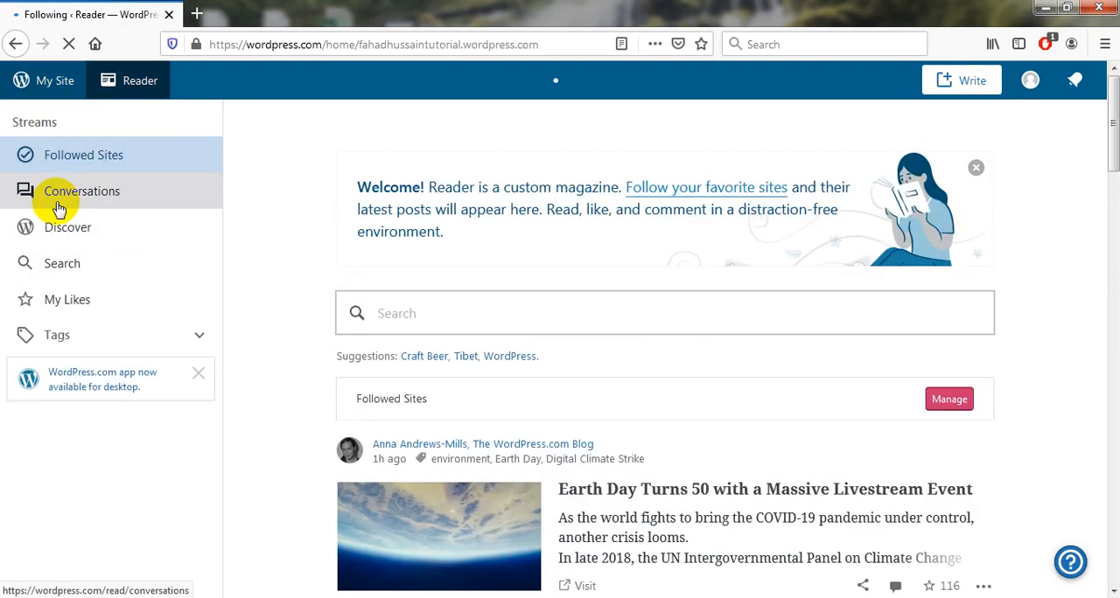
pyautogui.click(96, 432)
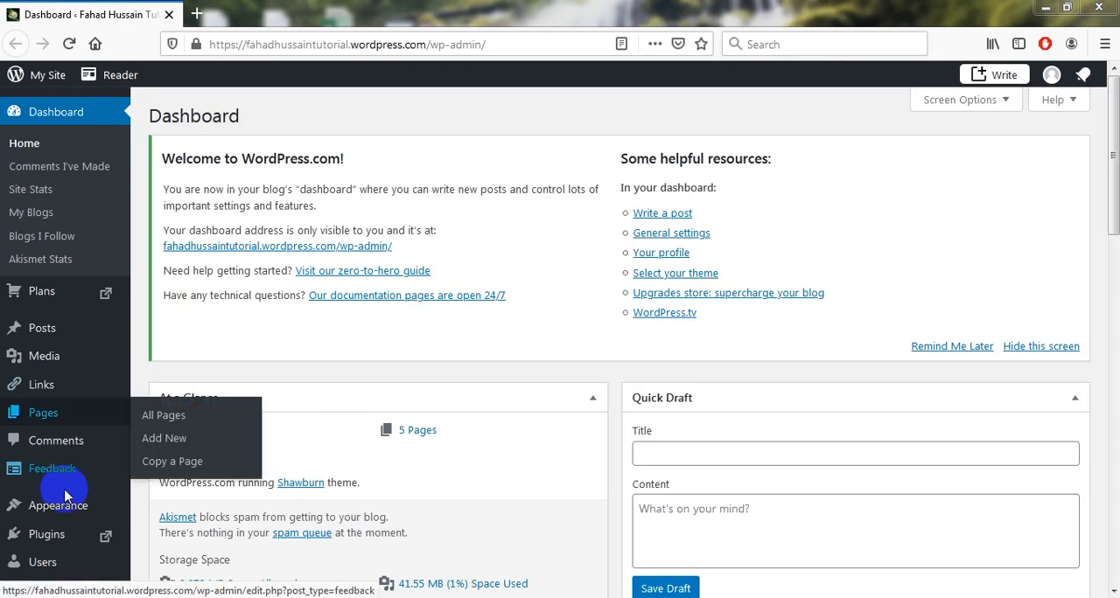
pyautogui.click(72, 562)
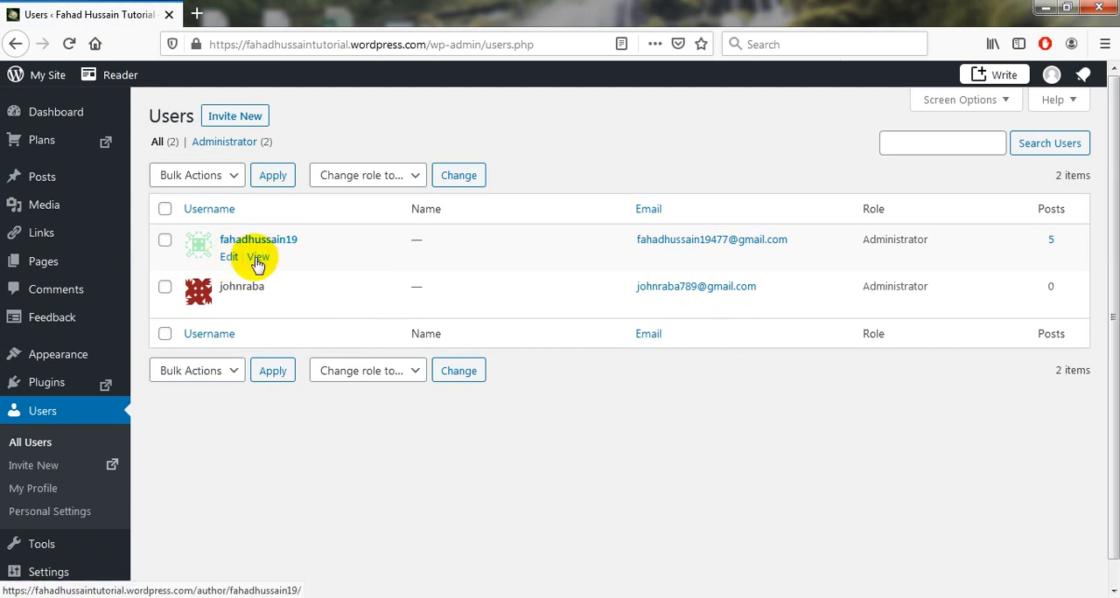
# View the invited administrator's author page on the site and return to the user list.
pyautogui.moveTo(237, 303)
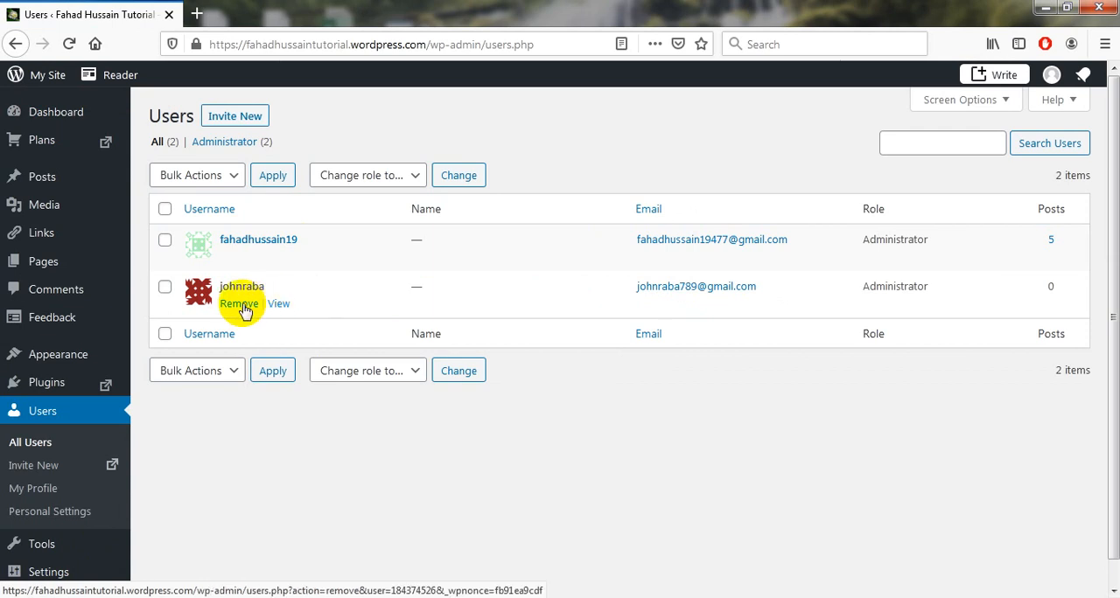
pyautogui.click(279, 304)
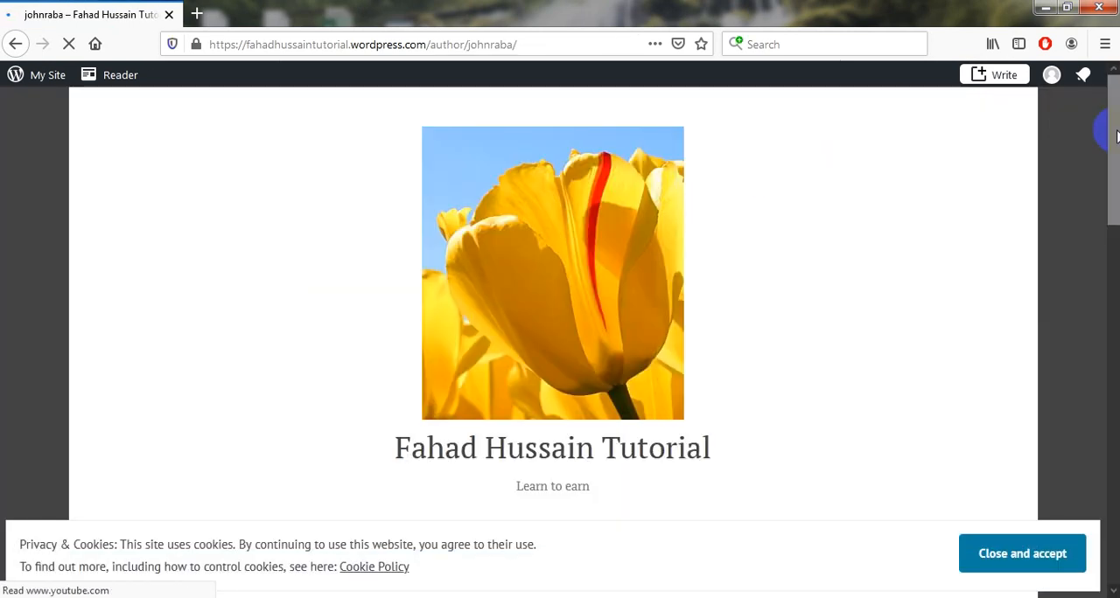
pyautogui.moveTo(1115, 136); pyautogui.dragTo(1102, 153)
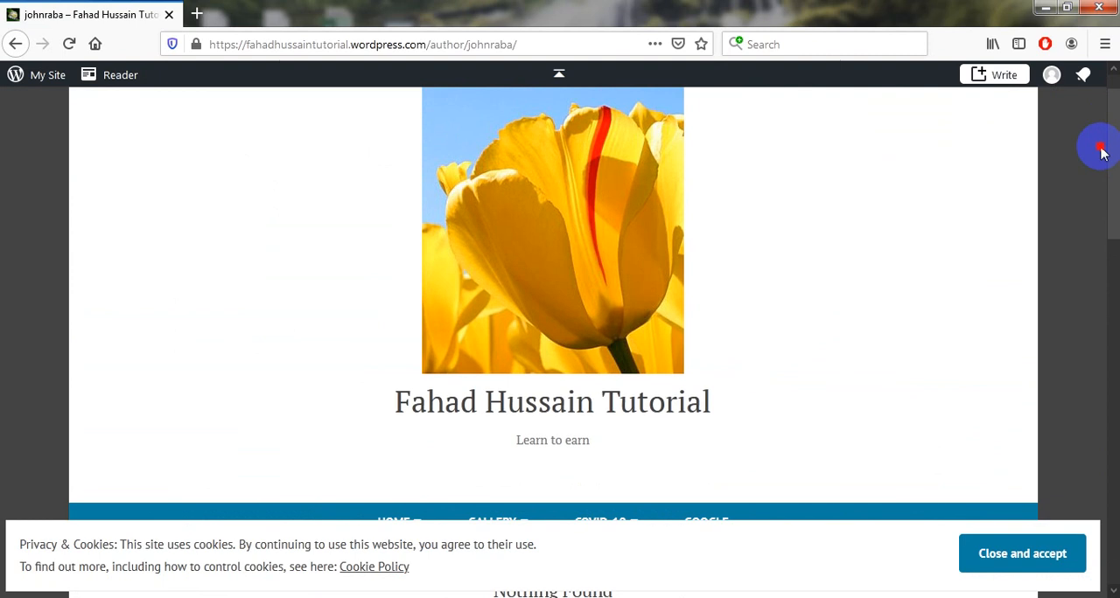
pyautogui.moveTo(1102, 153); pyautogui.dragTo(1085, 120)
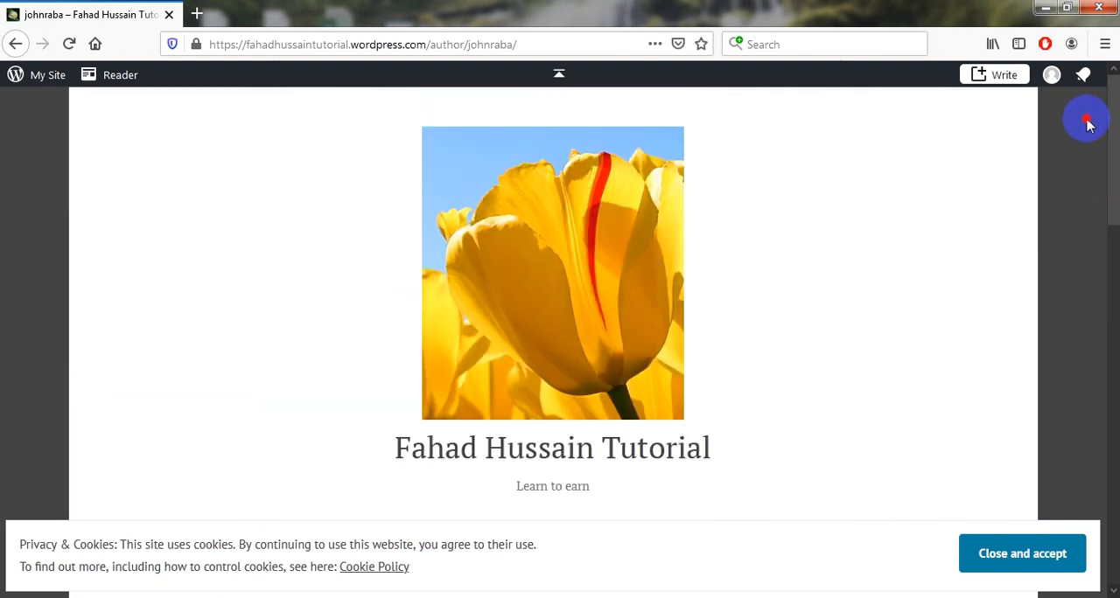
pyautogui.click(16, 43)
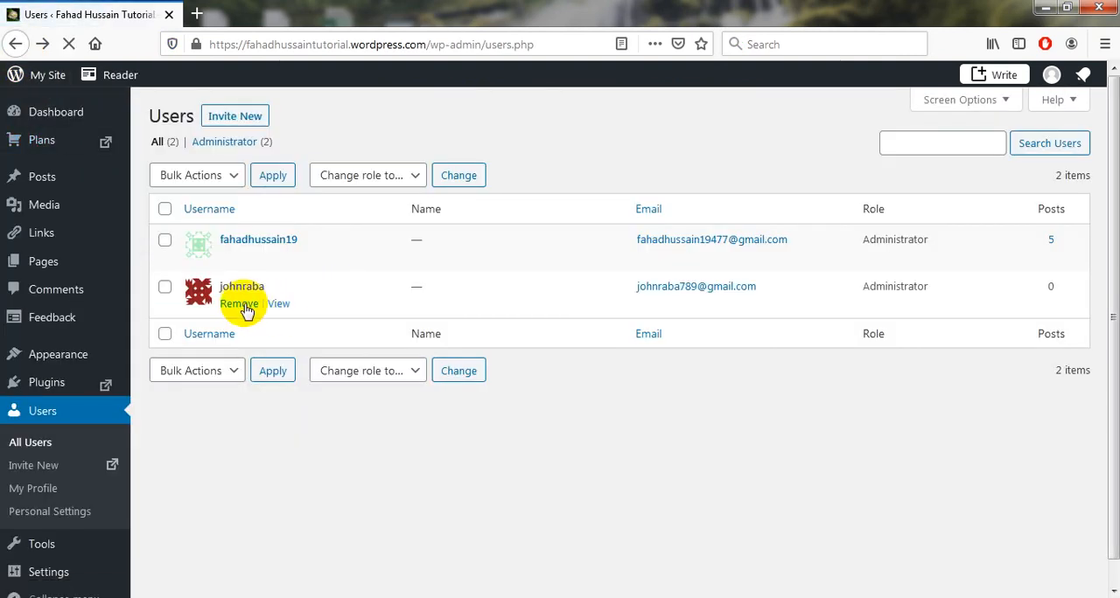
# Remove the invited administrator from the site's users and confirm the removal.
pyautogui.click(237, 304)
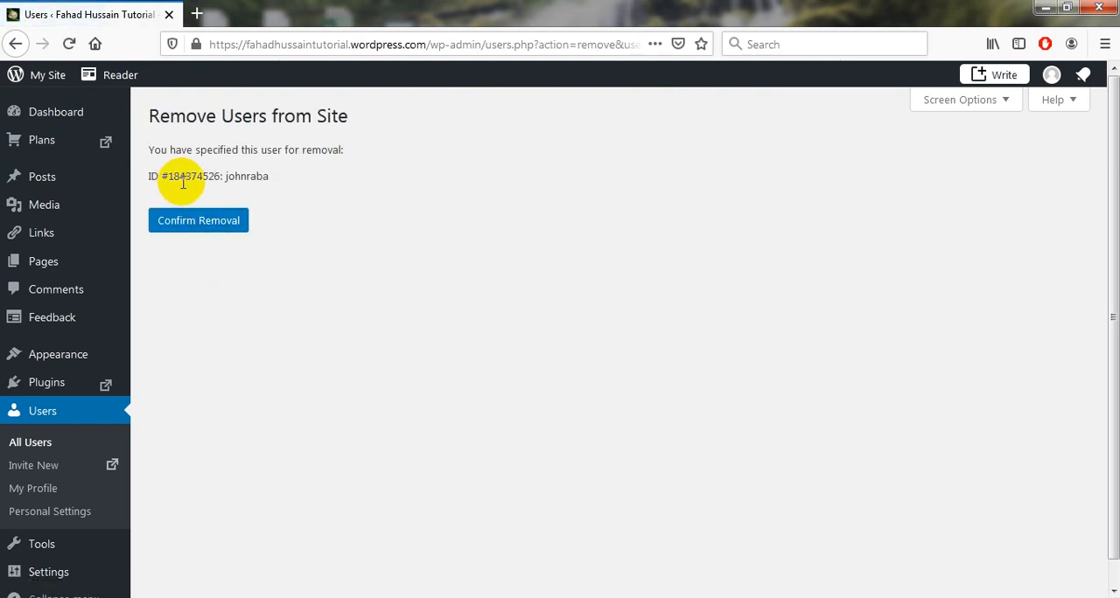
pyautogui.click(200, 226)
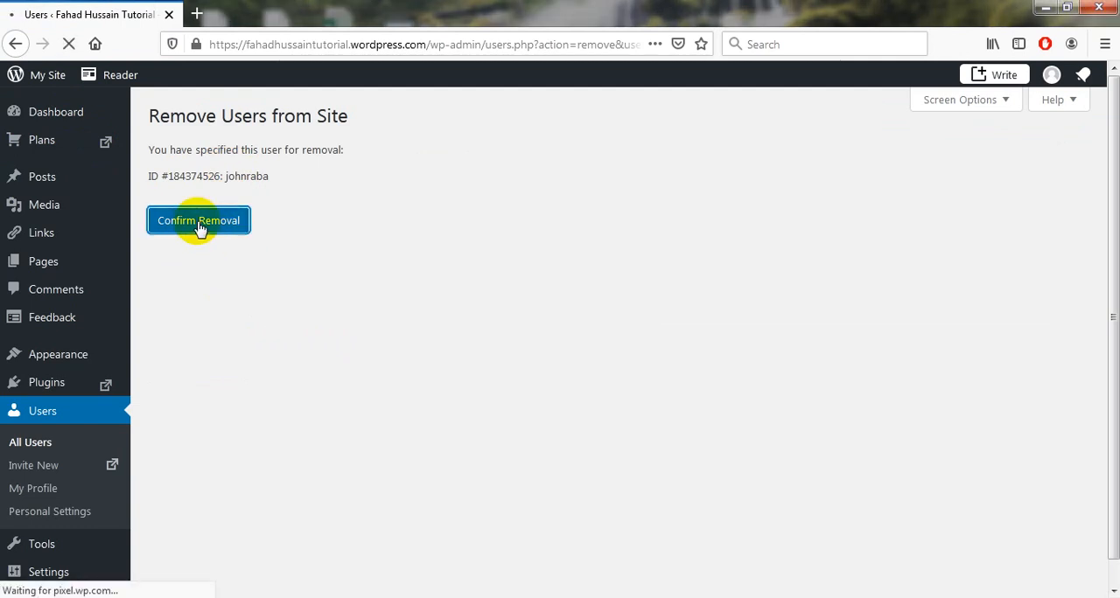